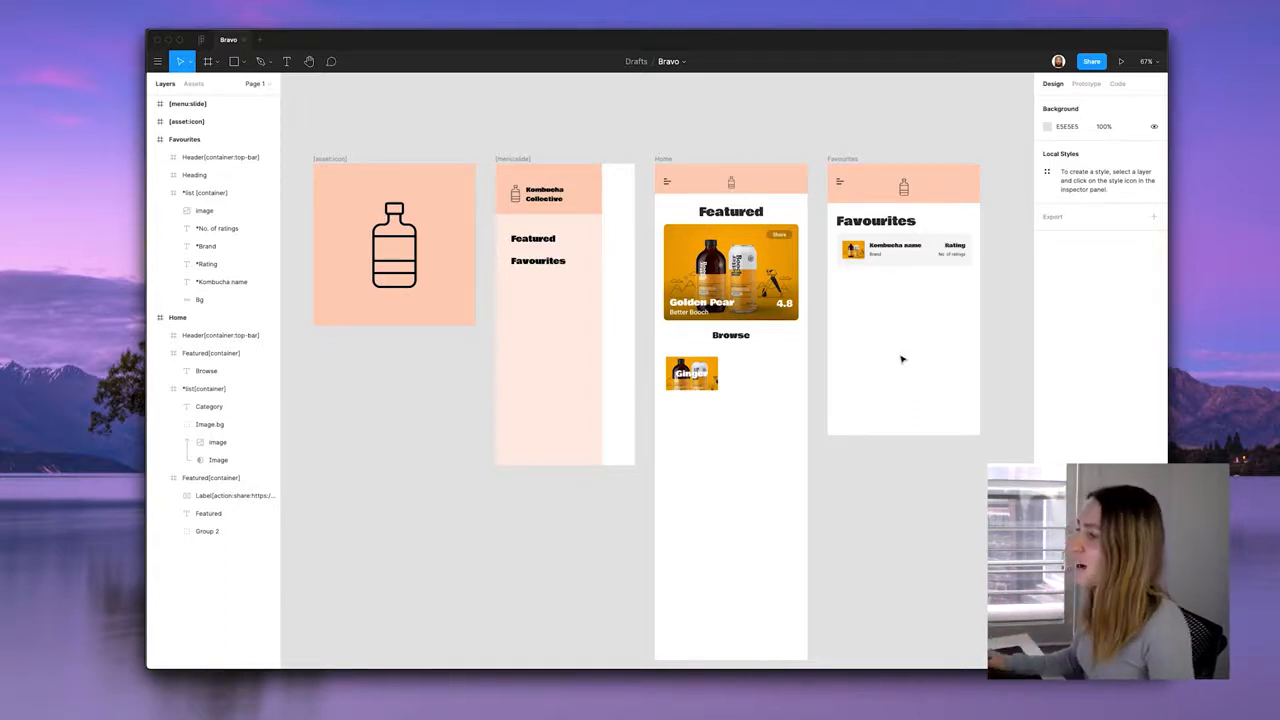
In Figma, inspect the Home screen, its Browse section and the Favourites screen frame.
click(664, 159)
scroll(743, 245, up, 5)
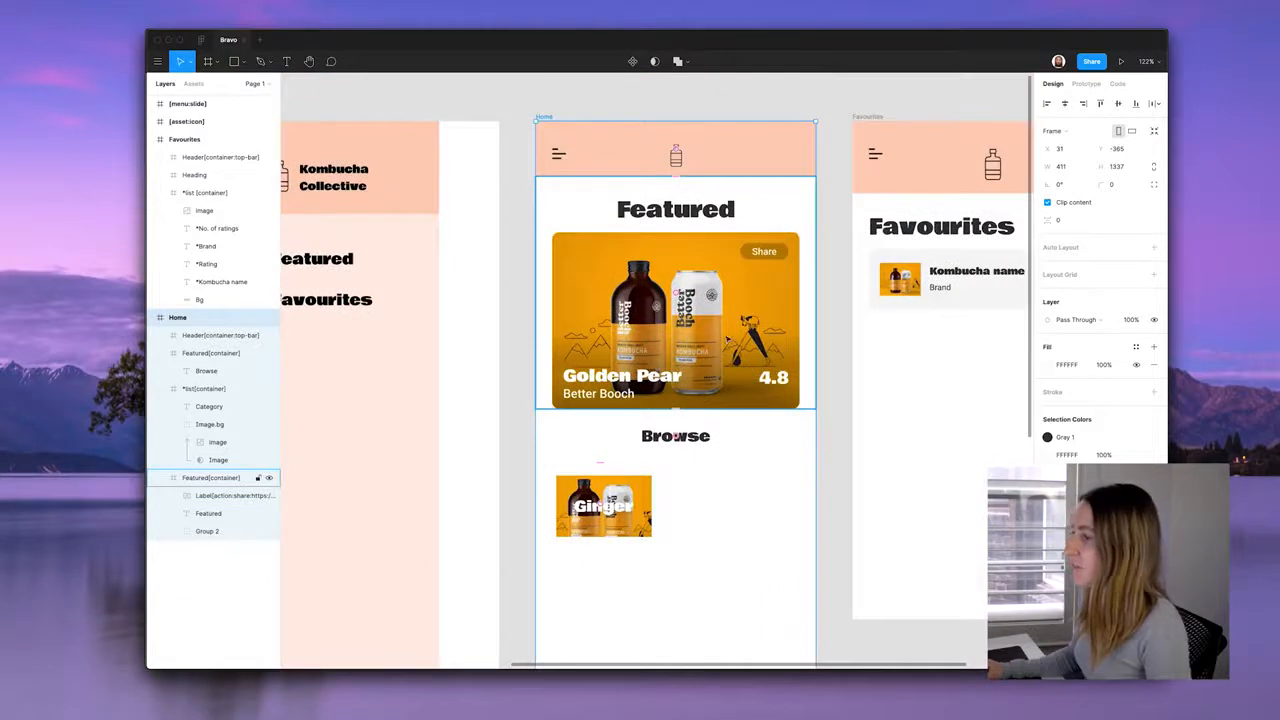
click(801, 454)
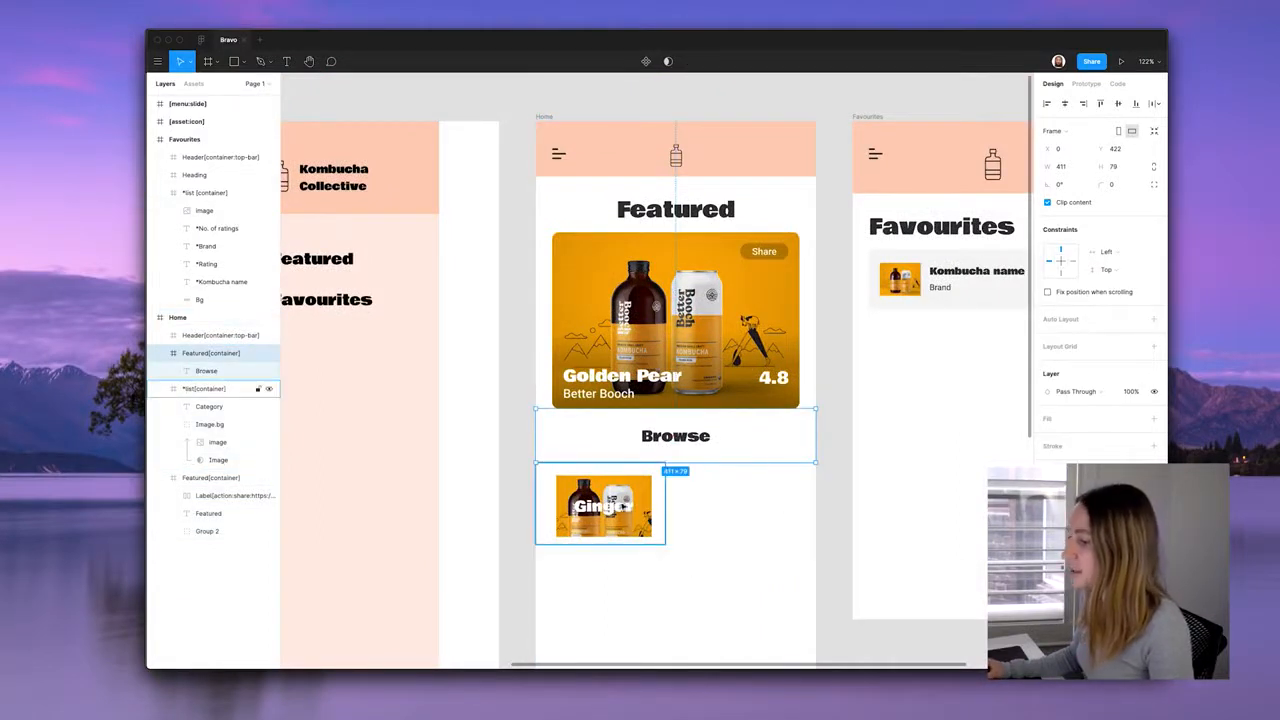
scroll(641, 494, down, 2)
scroll(894, 434, right, 3)
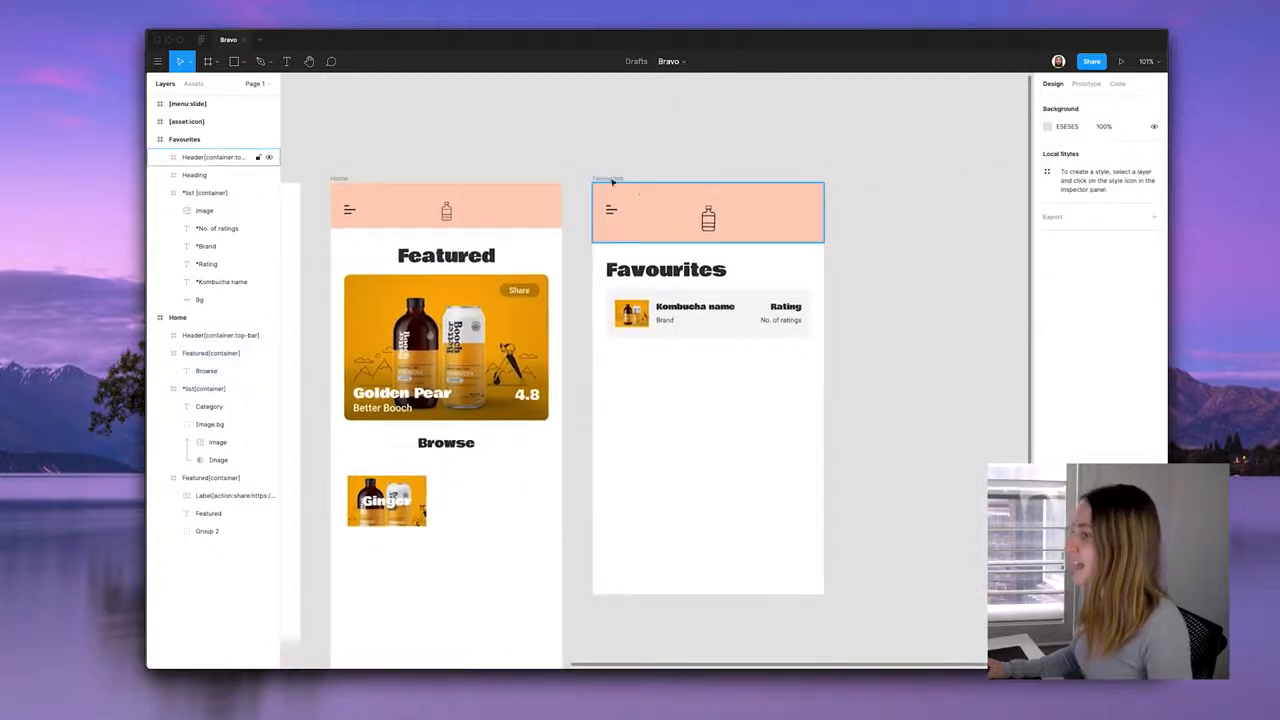
click(751, 367)
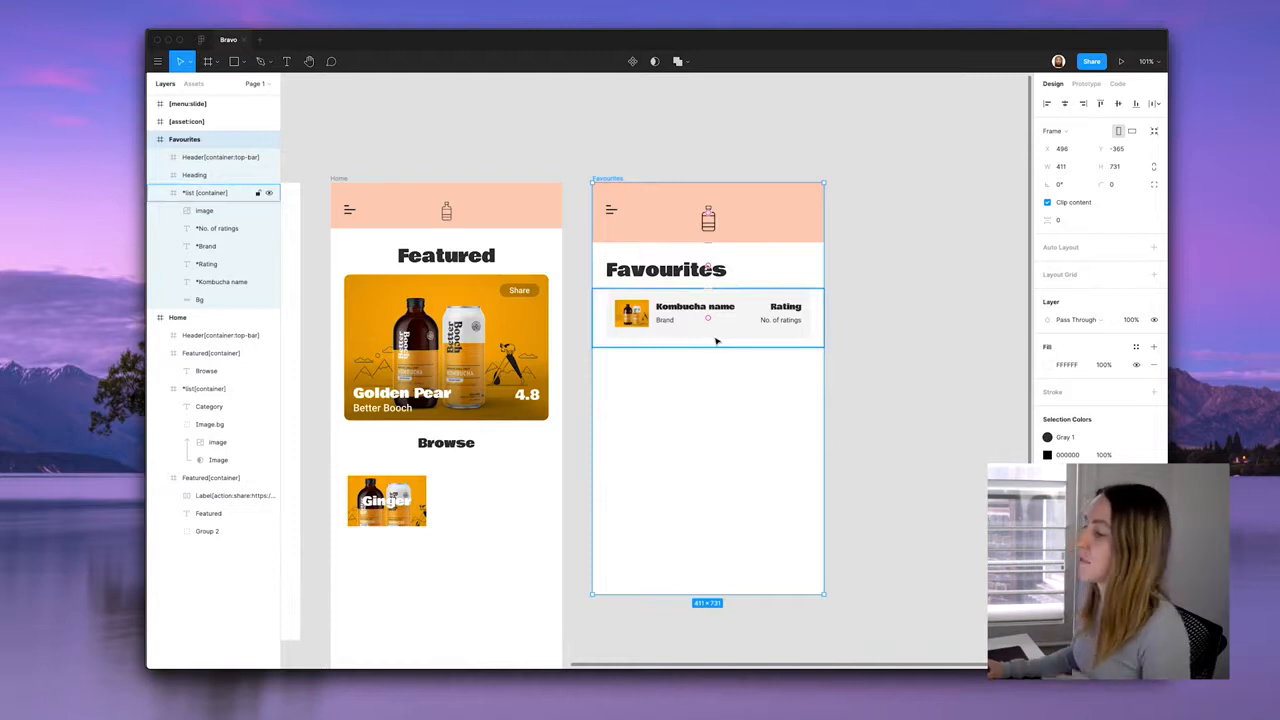
click(883, 414)
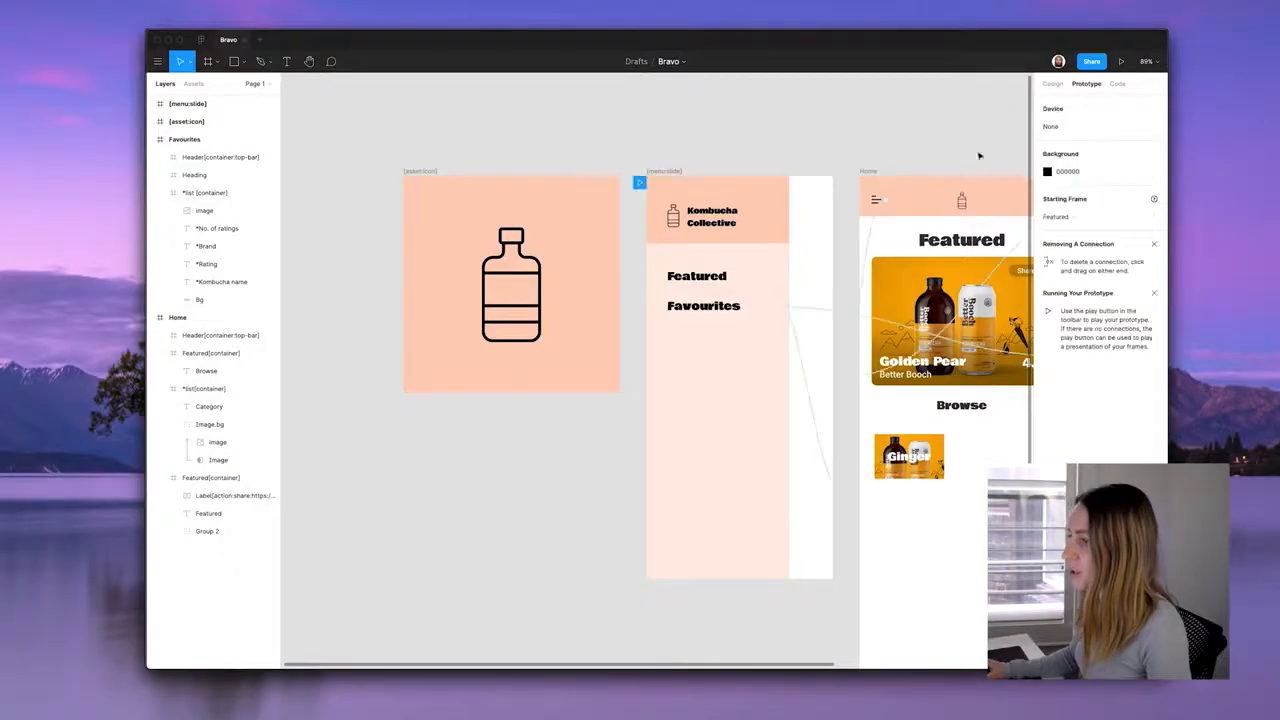
scroll(650, 342, down, 3)
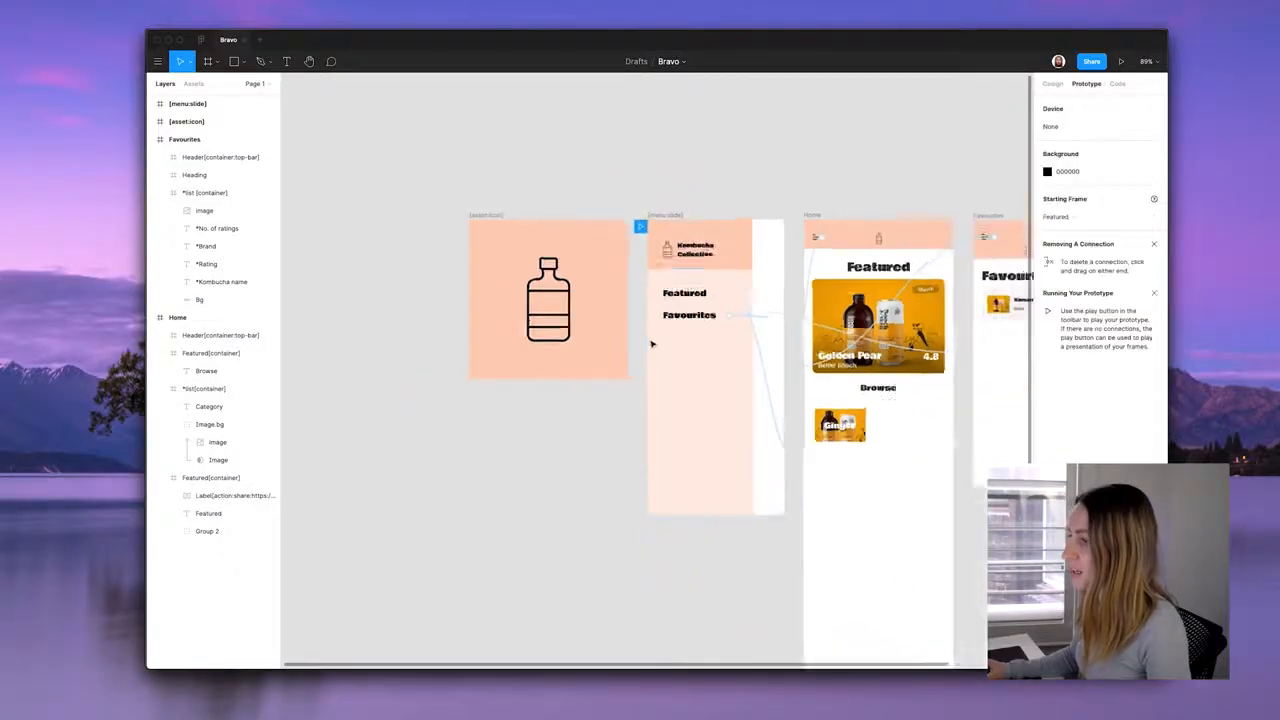
drag(883, 420, 558, 438)
scroll(570, 441, up, 5)
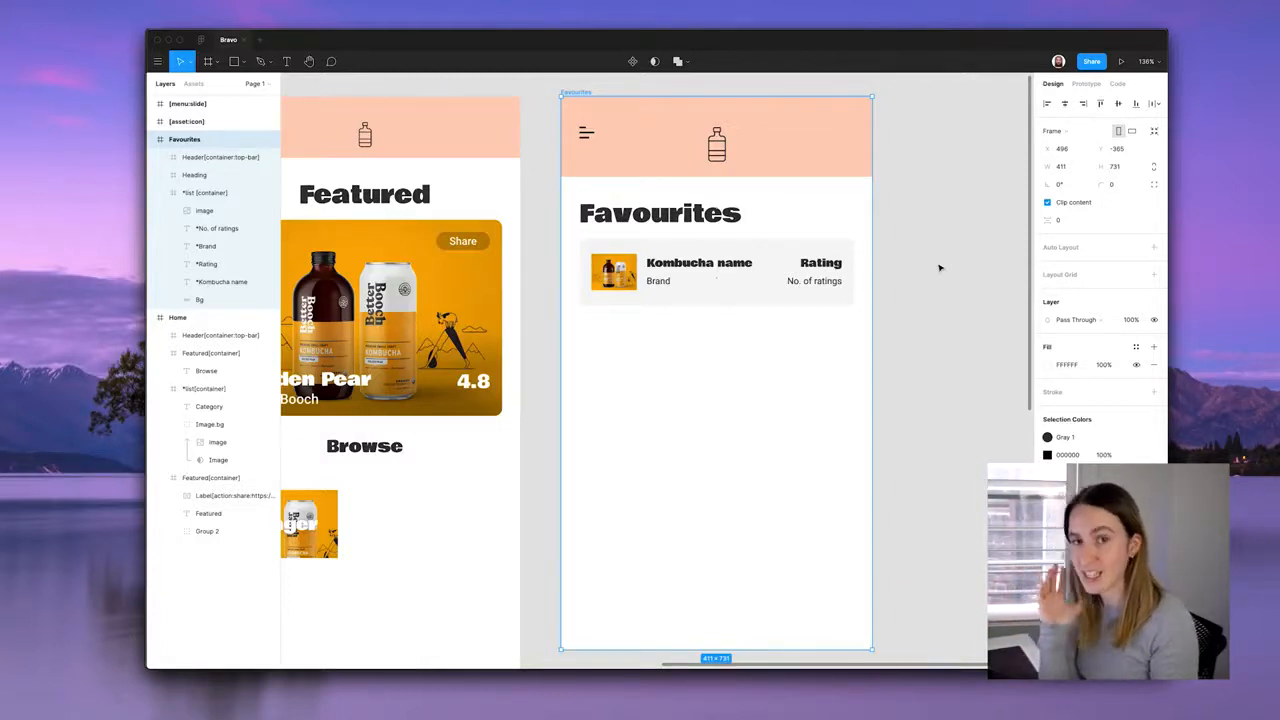
Inspect the Favourites card's image, ratings count, brand, rating, name, Bg and list container layers.
double_click(744, 300)
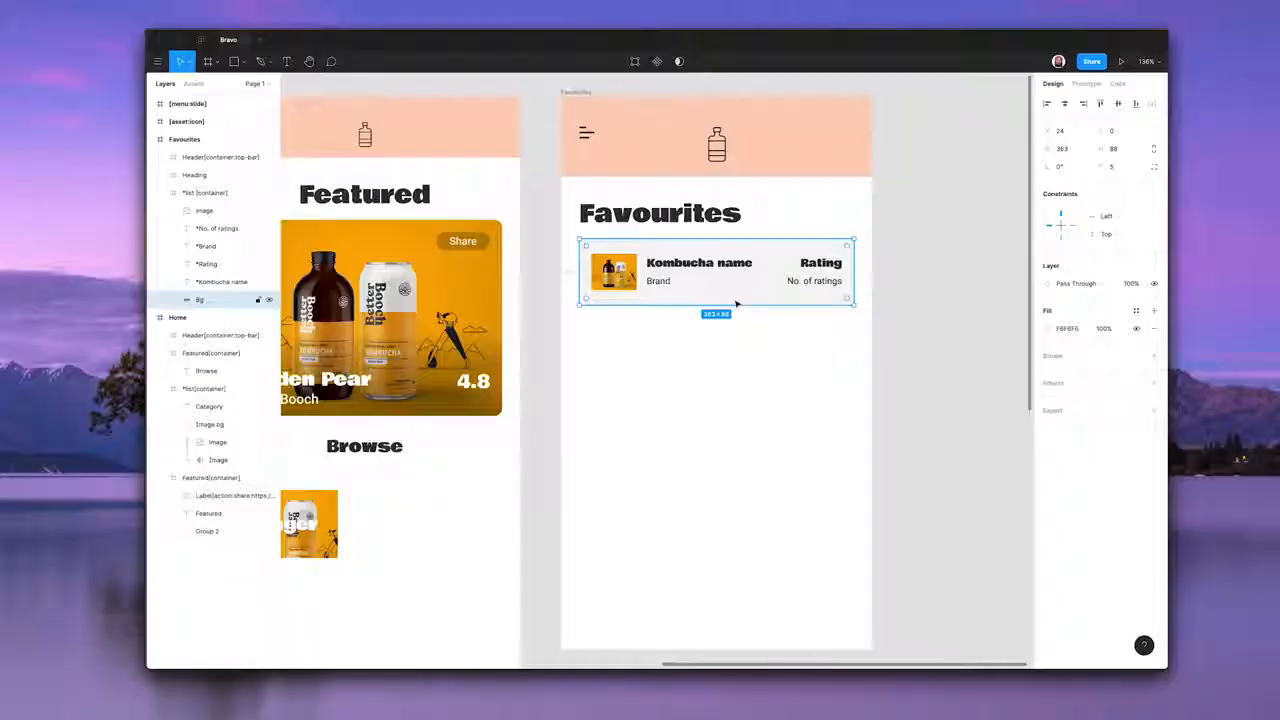
click(576, 92)
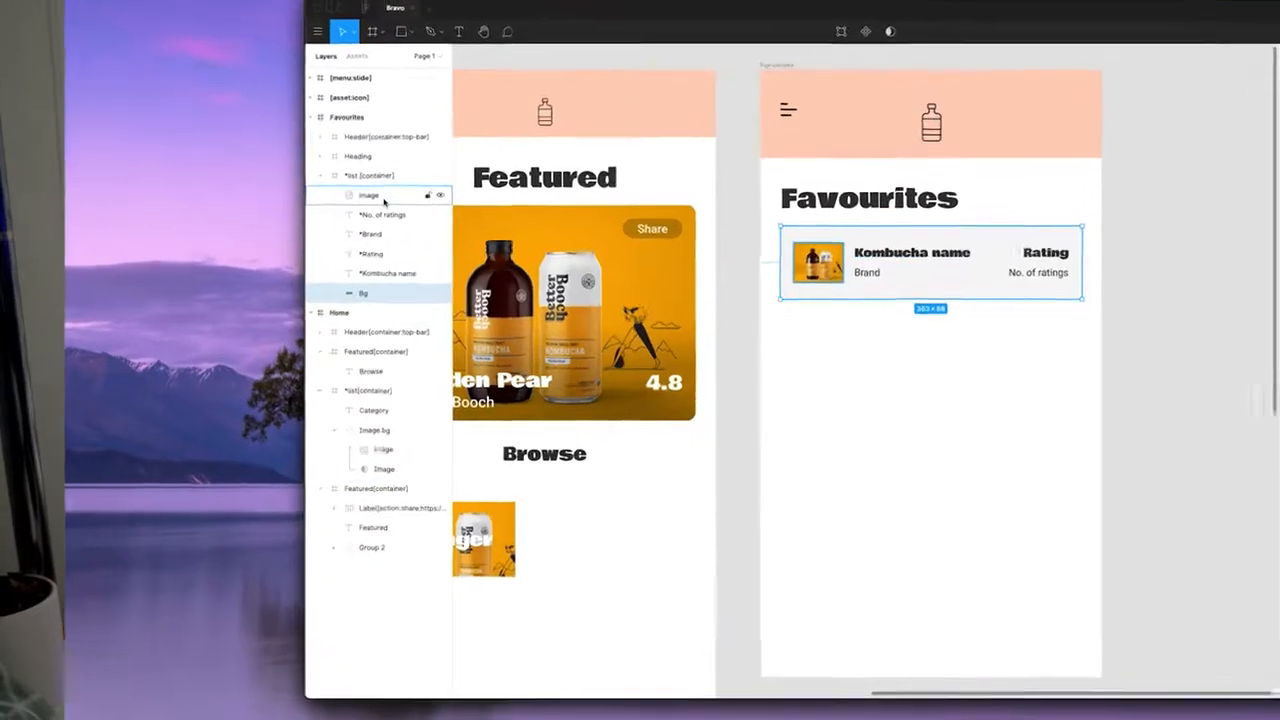
click(424, 211)
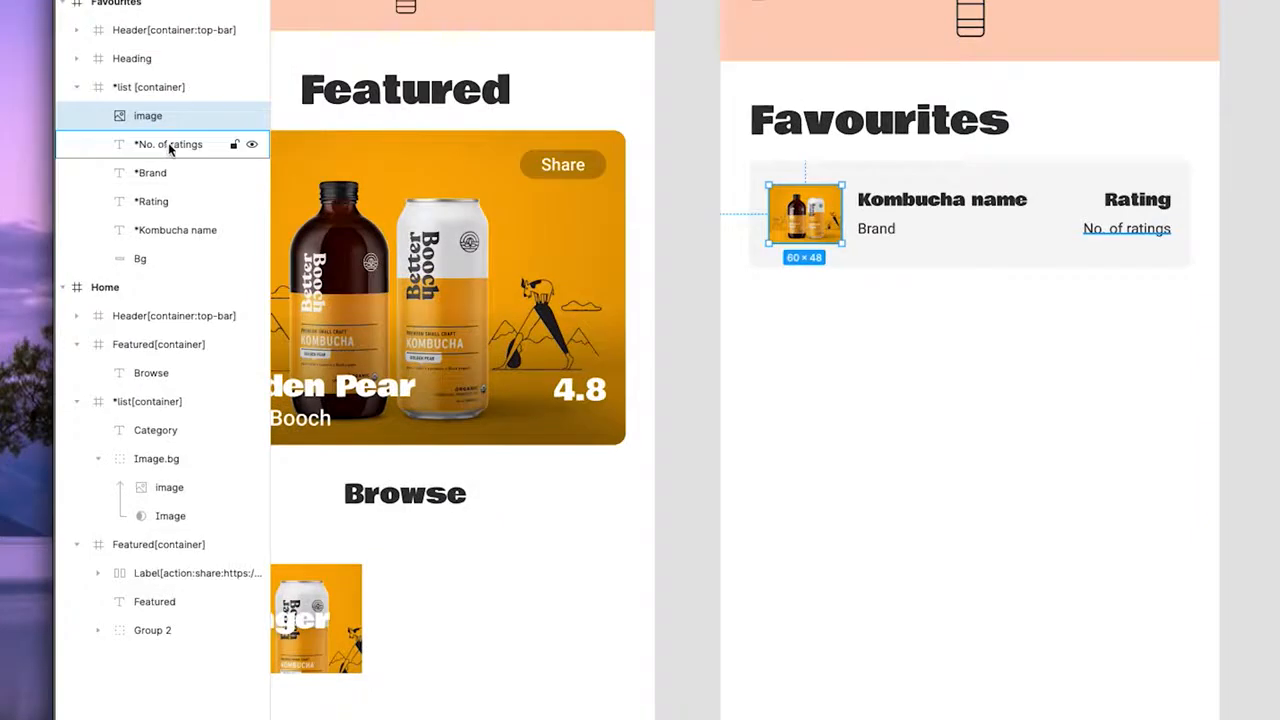
click(172, 145)
click(166, 173)
click(165, 201)
click(163, 230)
click(156, 259)
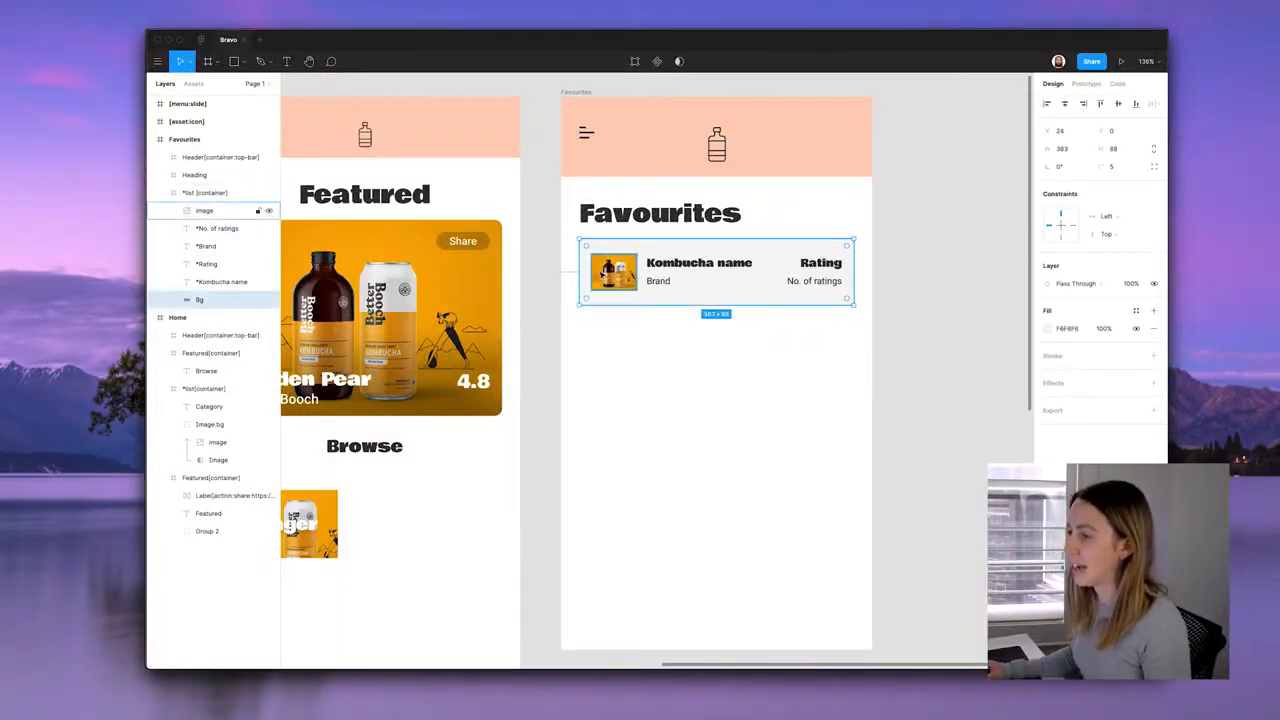
click(677, 314)
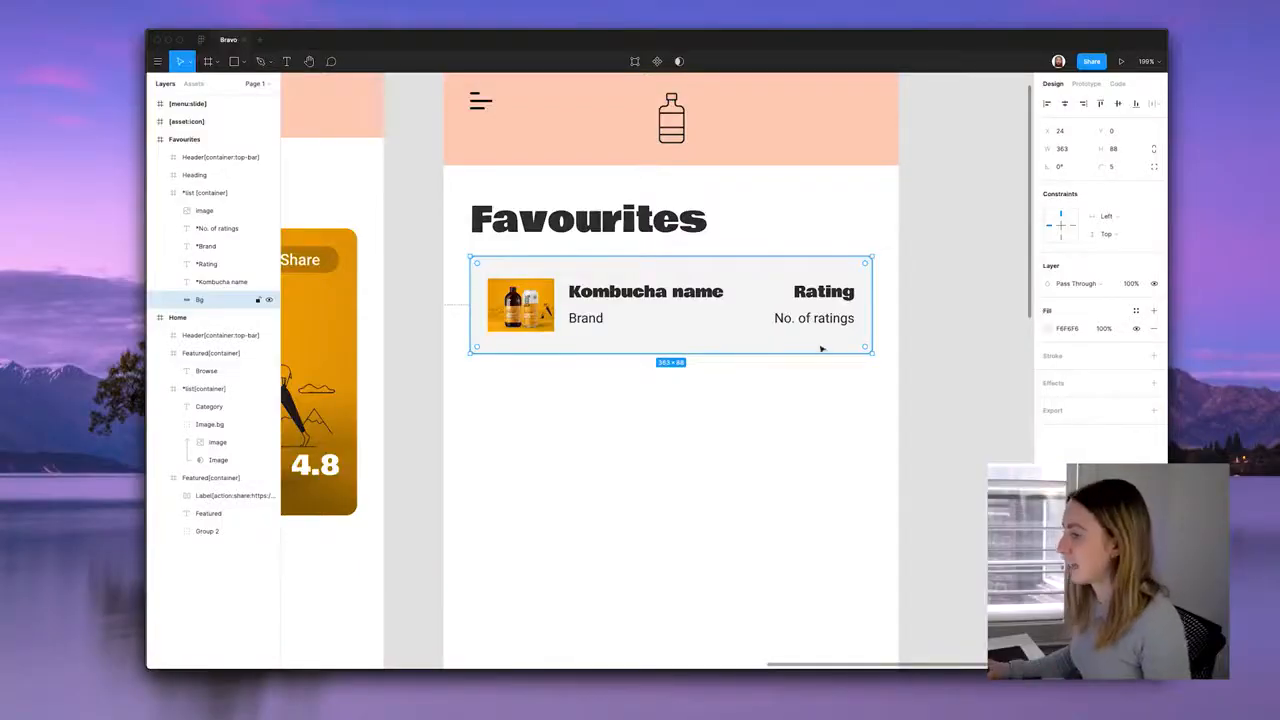
Check the card's spacing, trying and undoing duplicates of the card and its Bg rectangle.
key(alt)
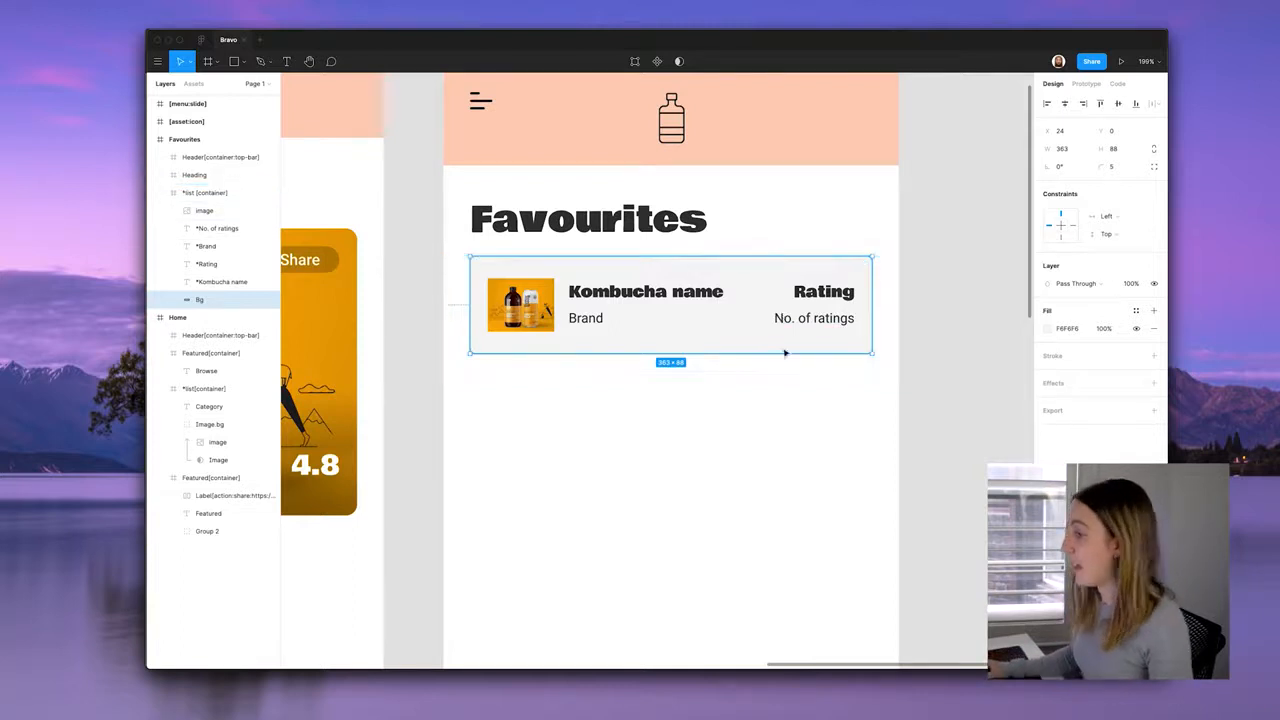
click(772, 384)
click(746, 318)
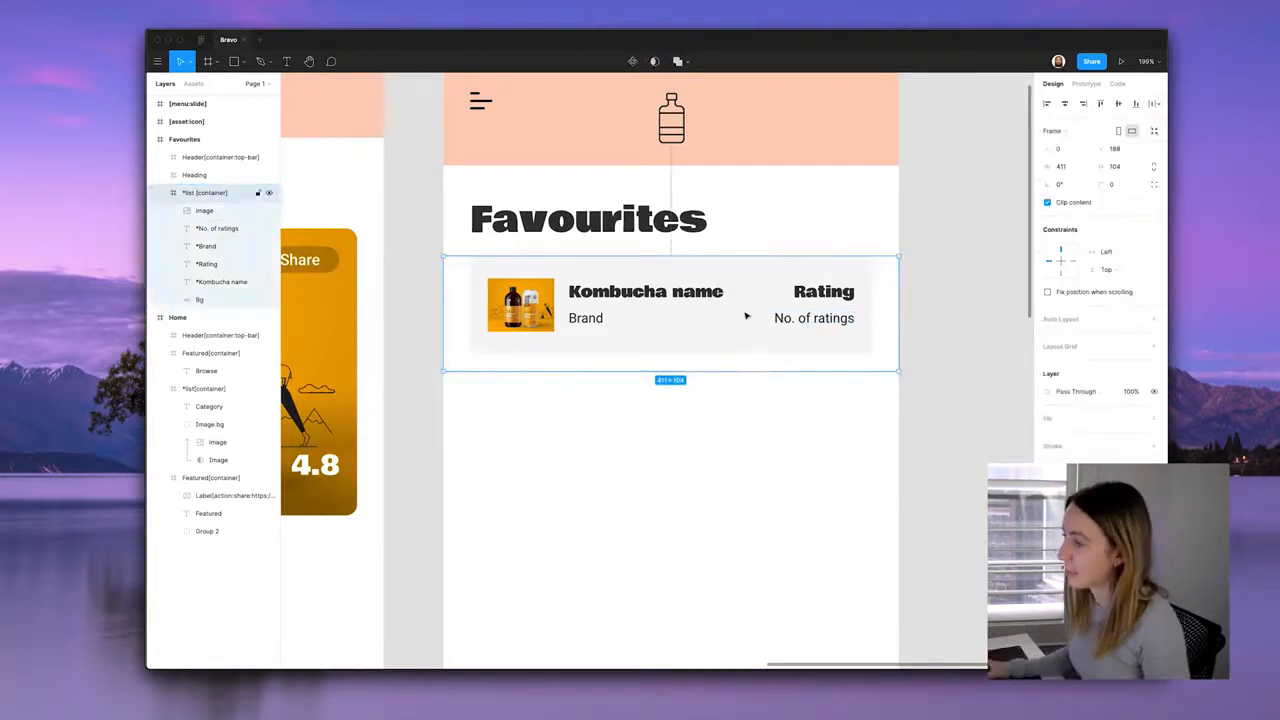
drag(731, 291, 737, 402)
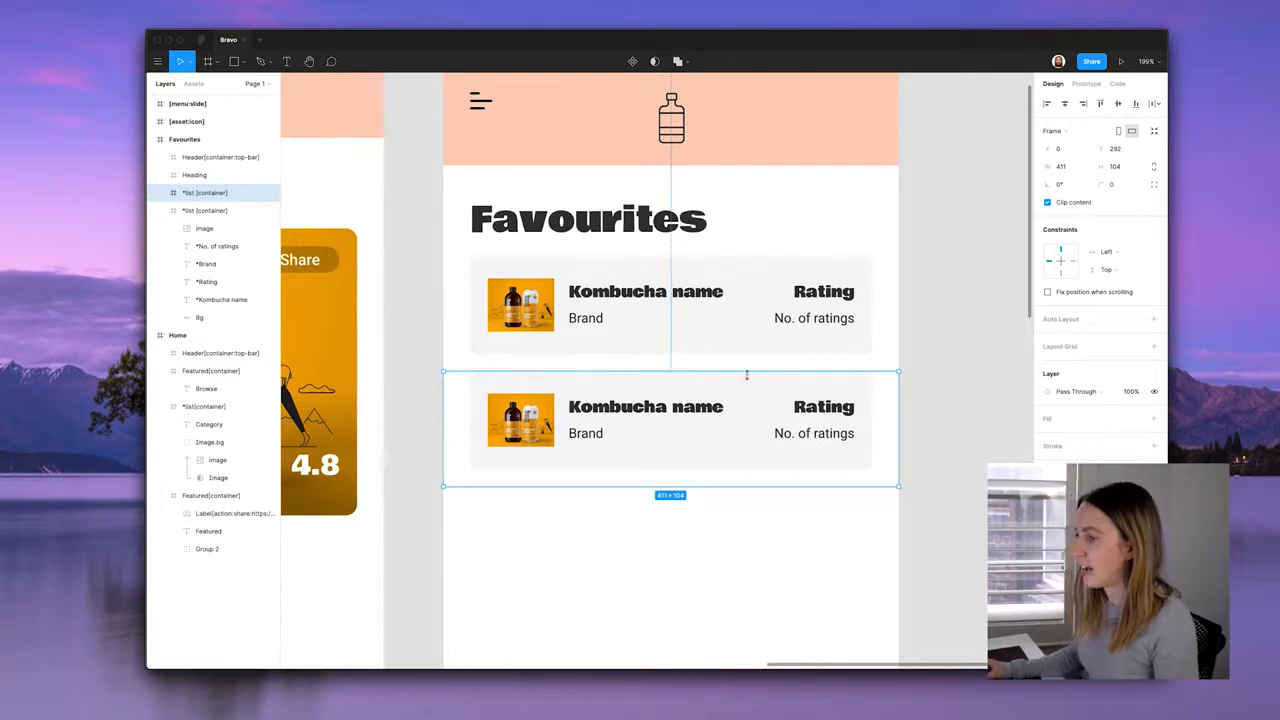
key(super+z)
double_click(716, 319)
drag(737, 282, 752, 381)
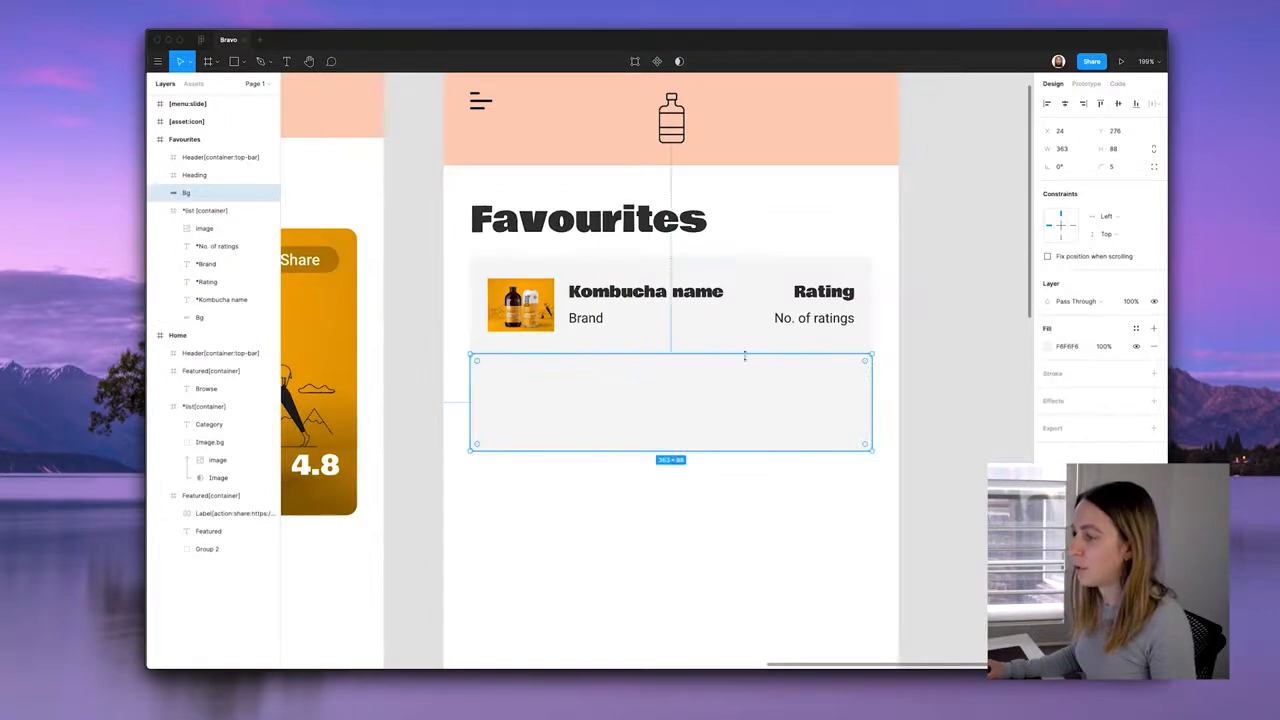
key(super+z)
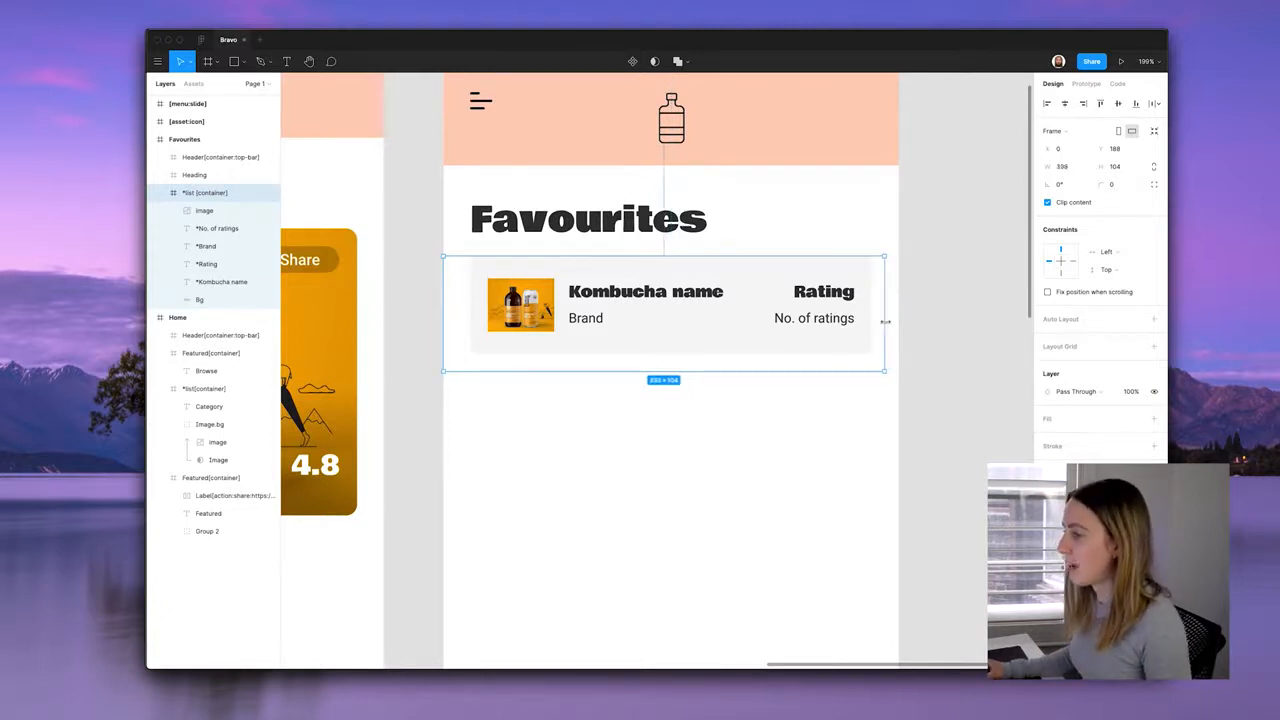
click(915, 341)
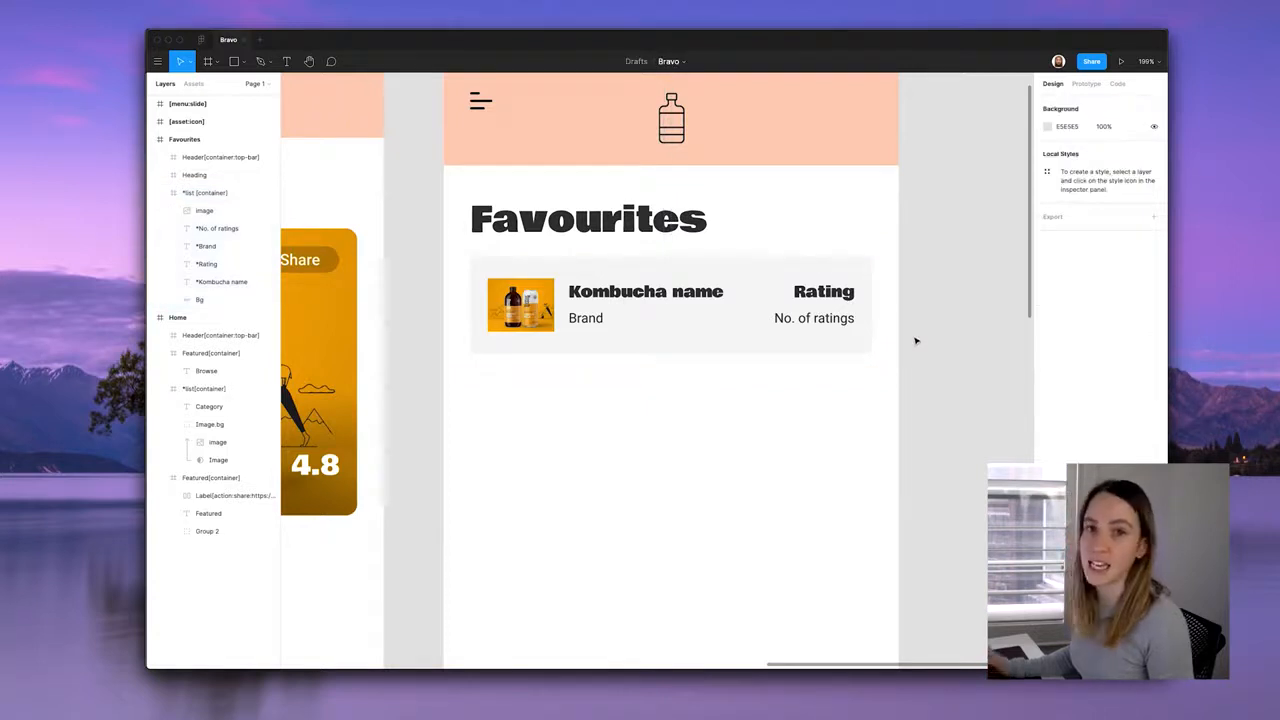
click(799, 336)
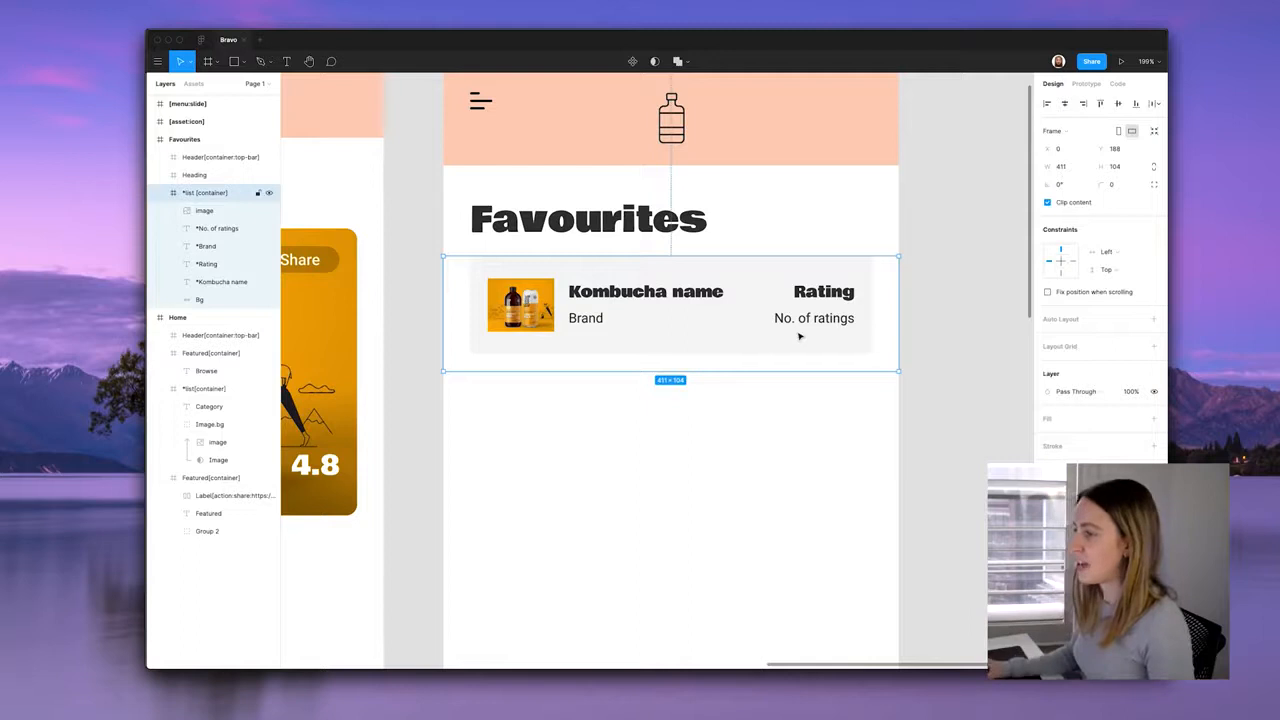
double_click(735, 332)
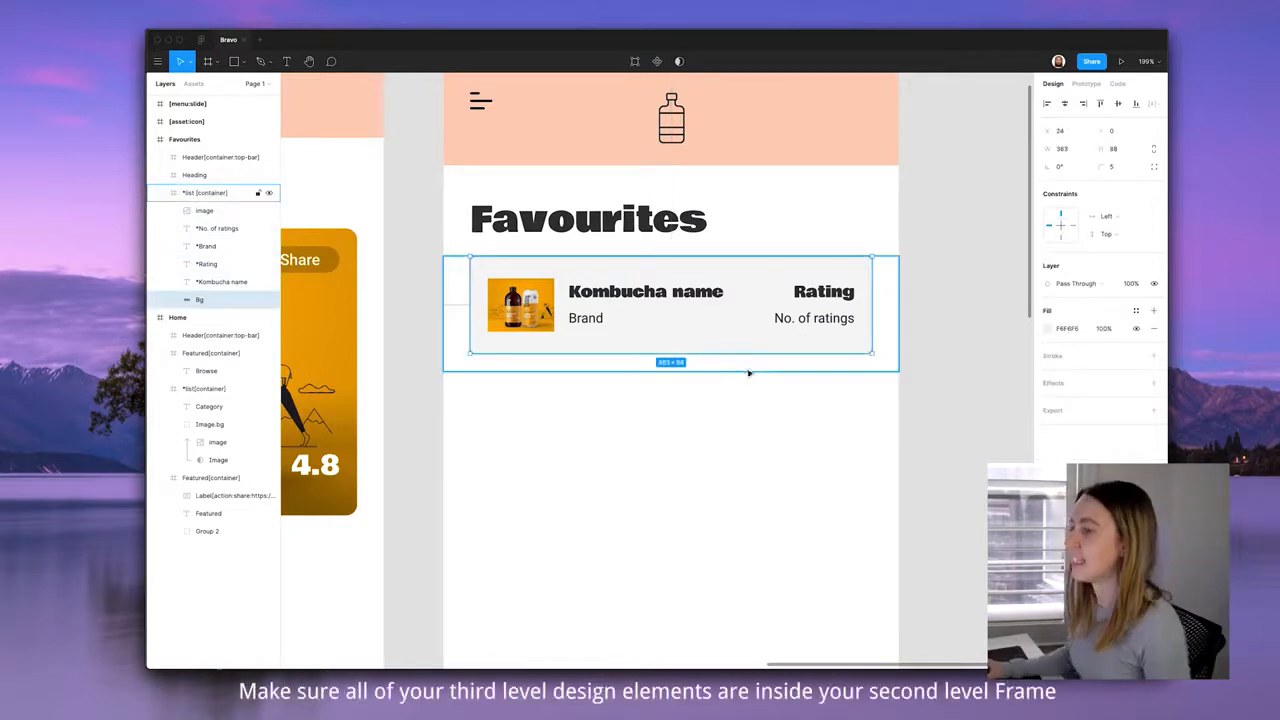
key(Escape)
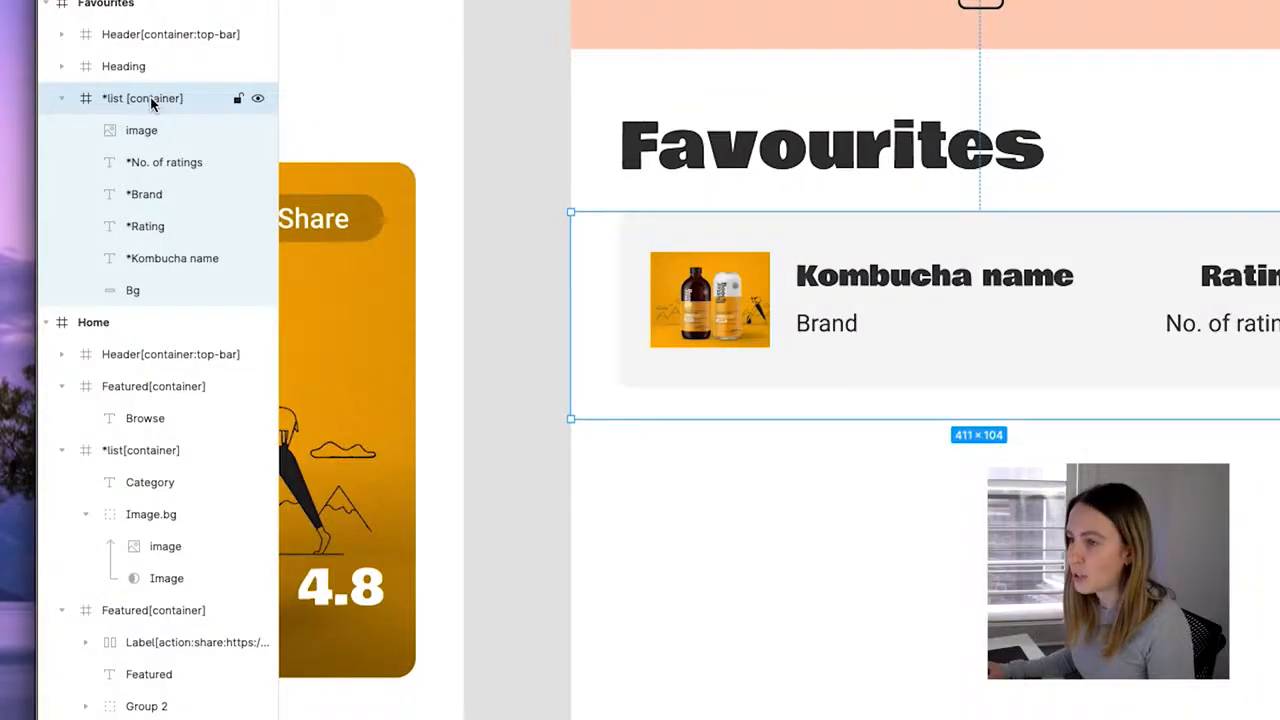
Rename the container layer '*list [container]', review the card's tagged layers, and view cell F2's image URL.
double_click(150, 97)
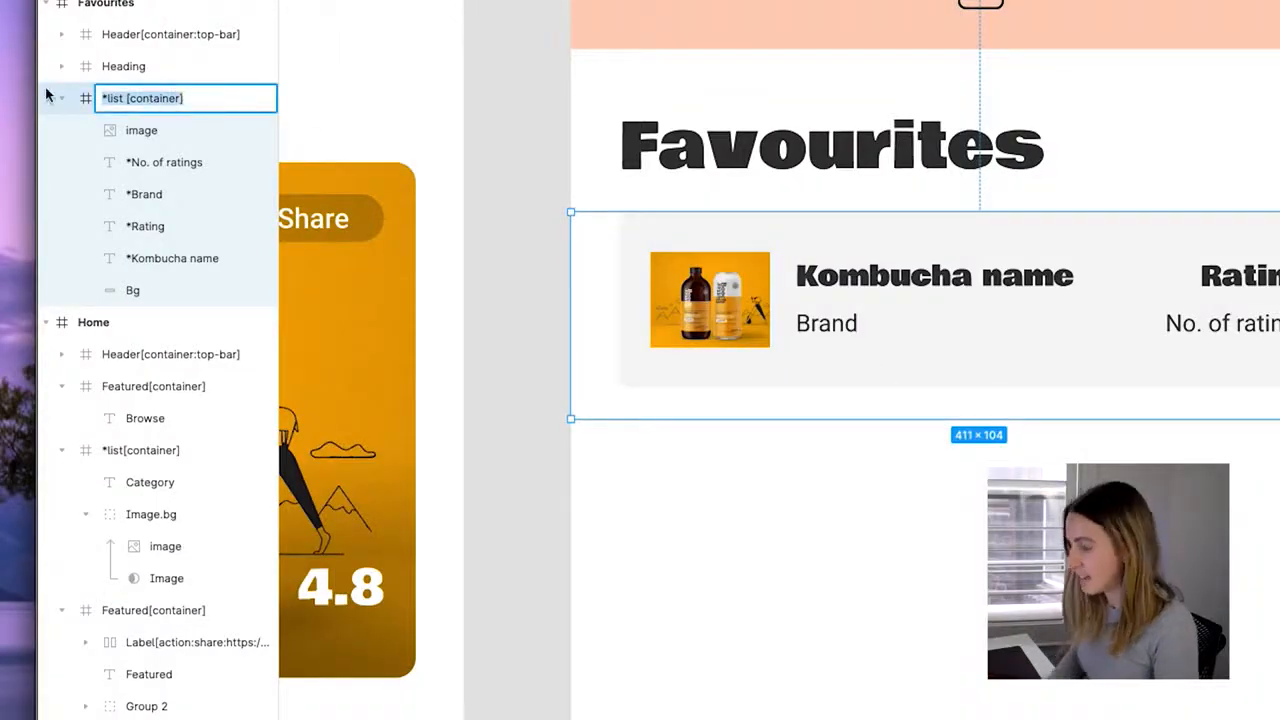
text(*list )
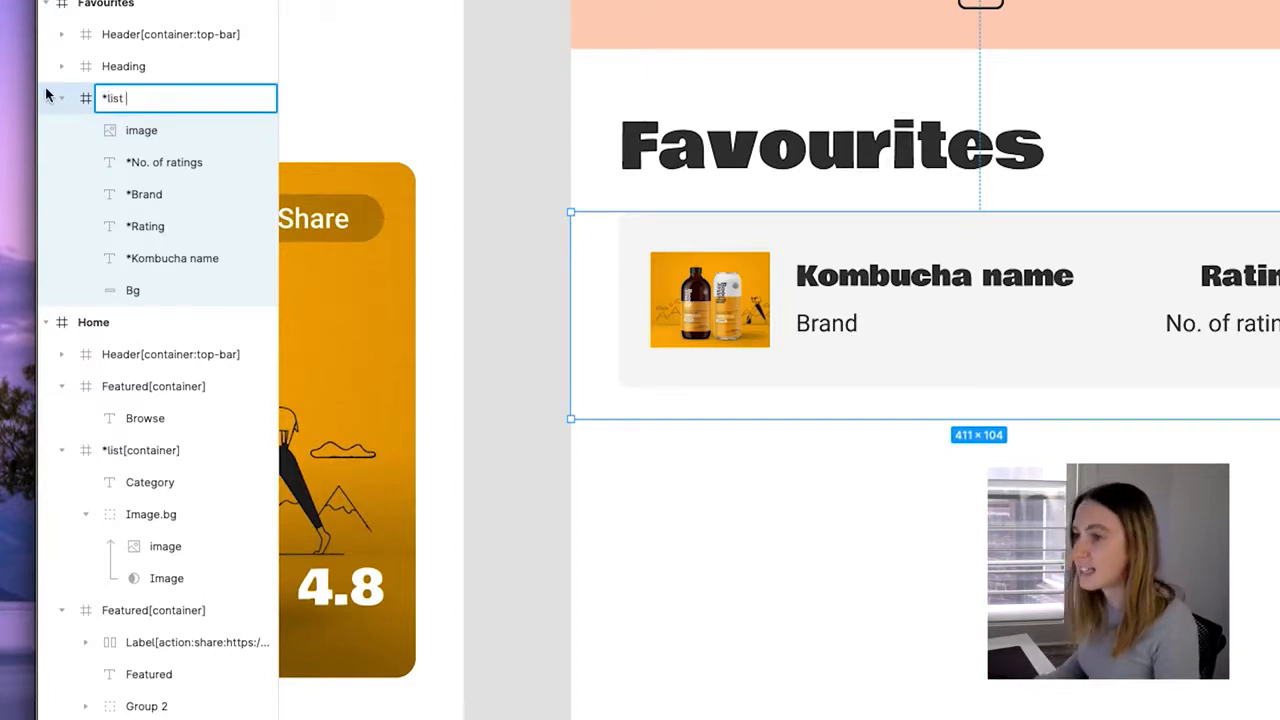
text([container])
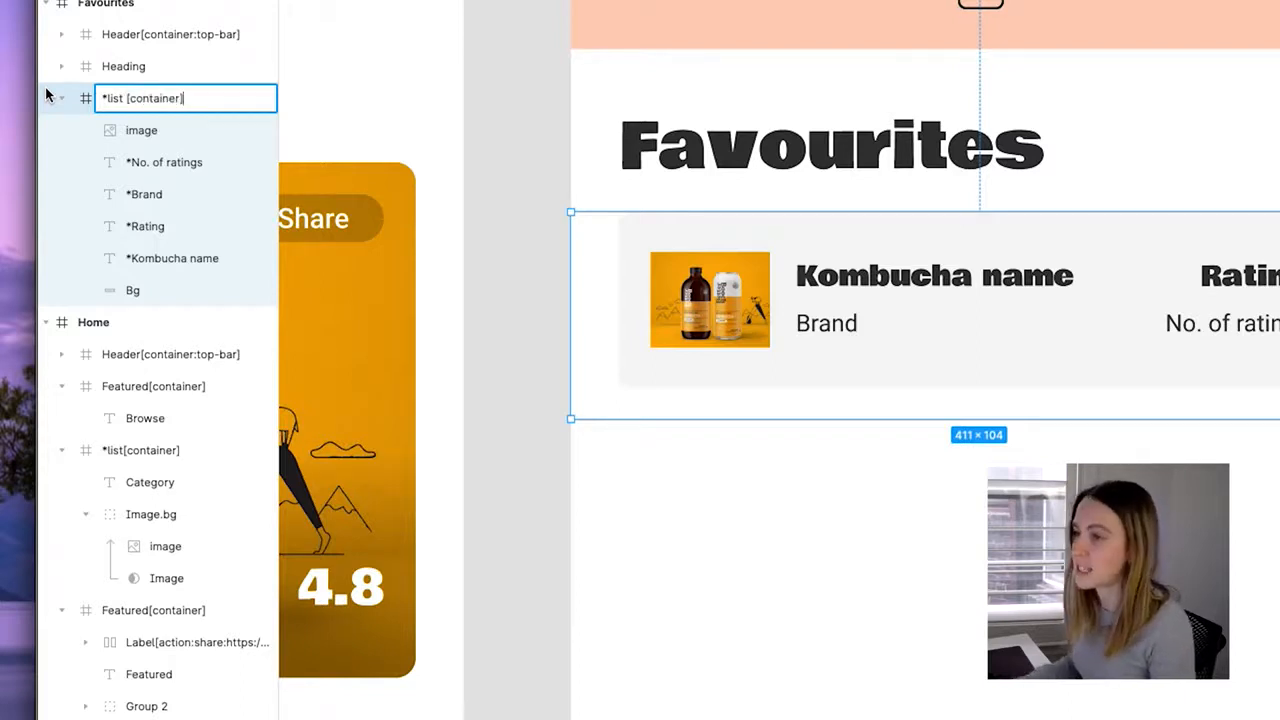
key(Return)
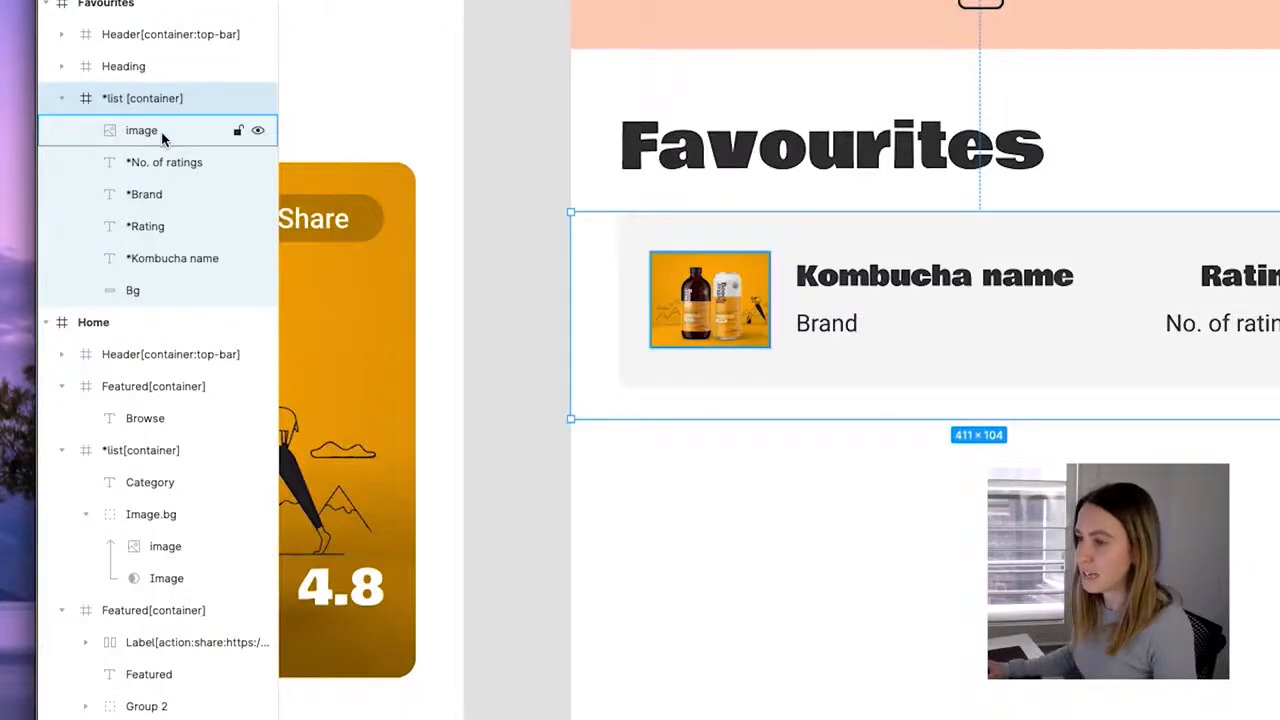
click(160, 132)
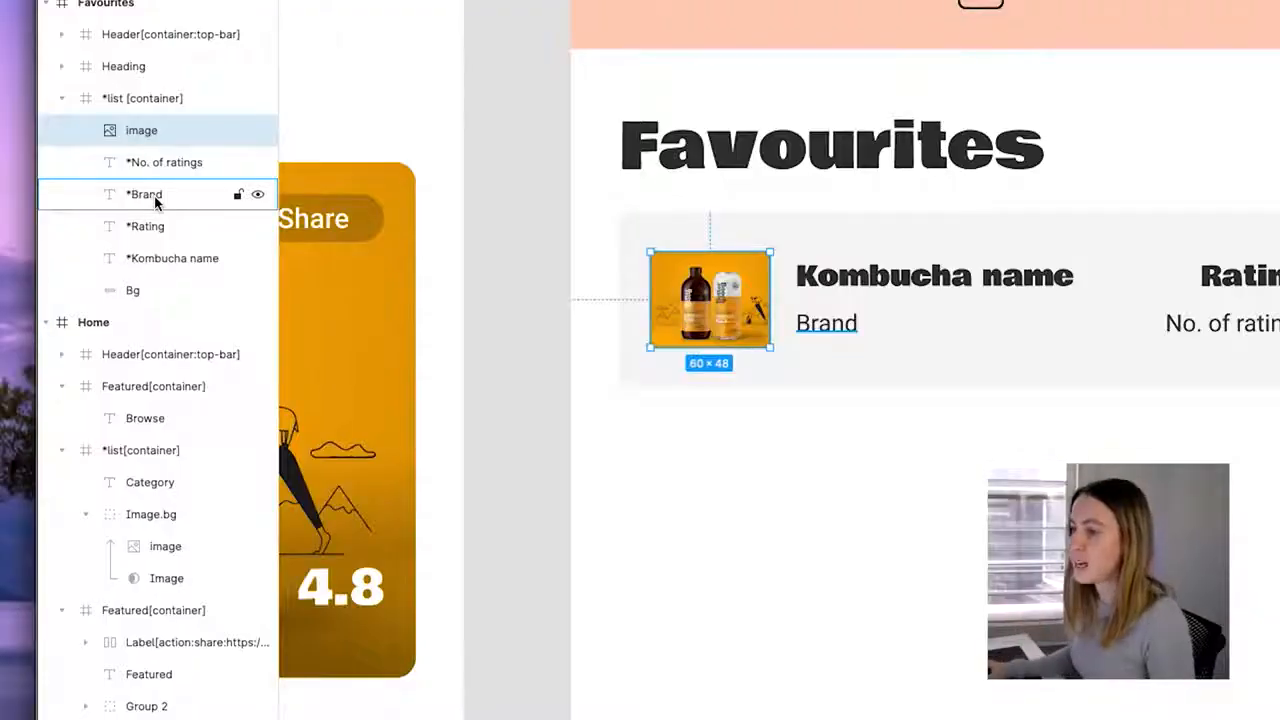
click(154, 200)
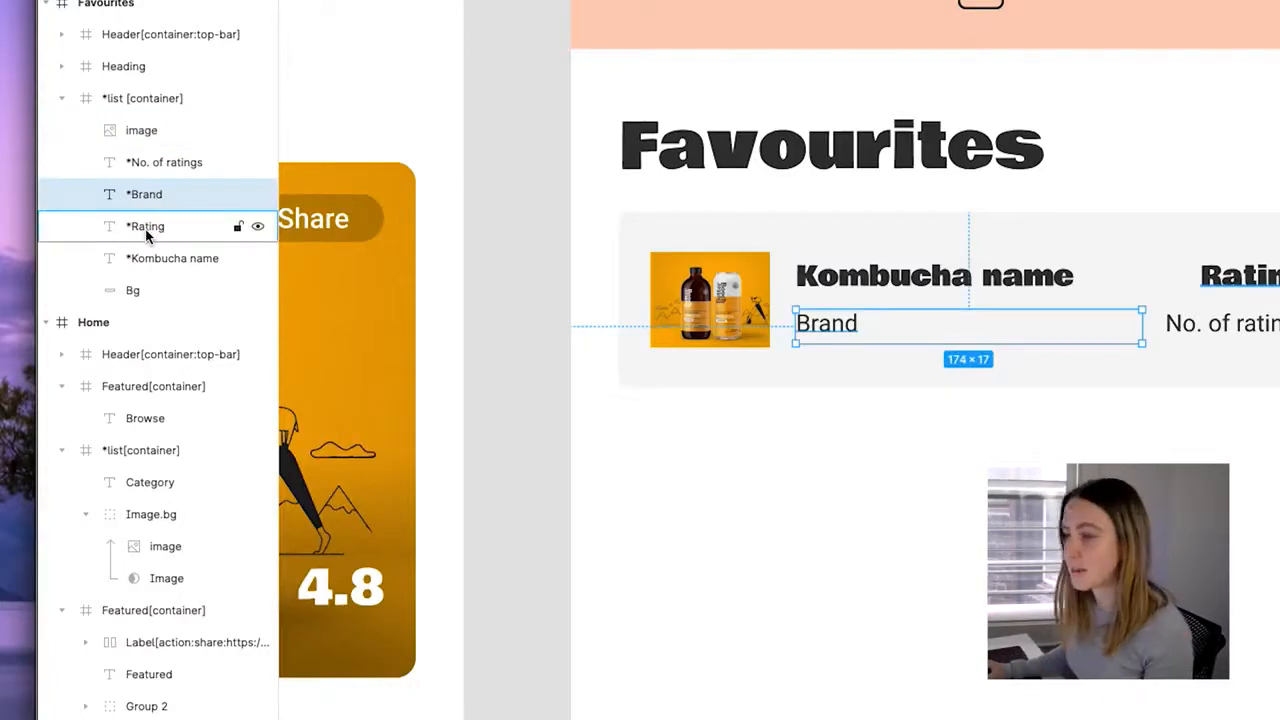
click(147, 229)
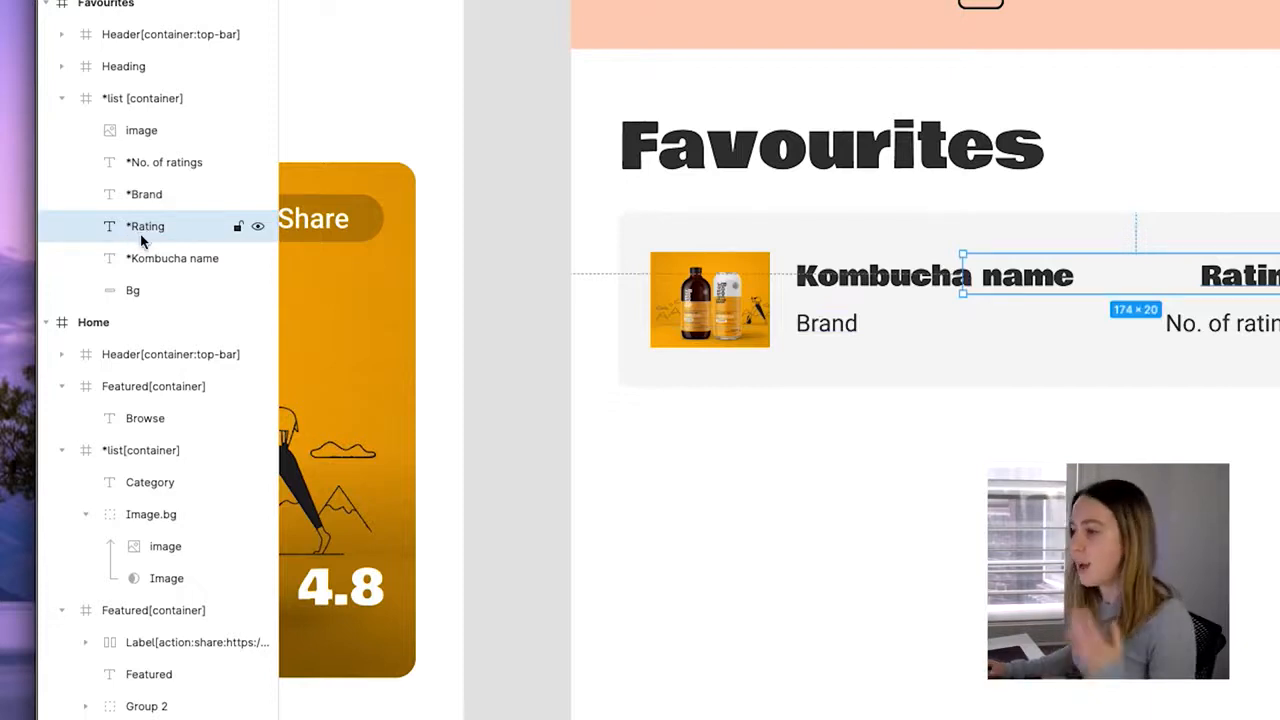
click(163, 164)
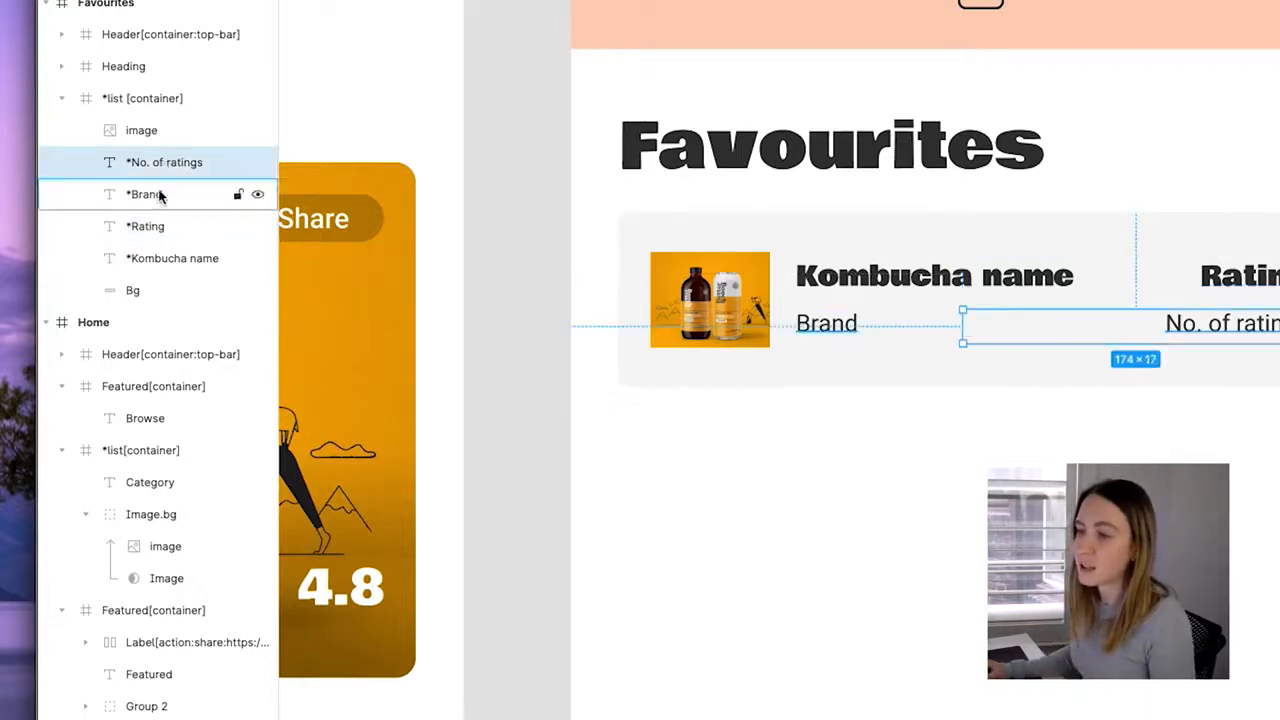
click(157, 196)
click(155, 226)
click(176, 290)
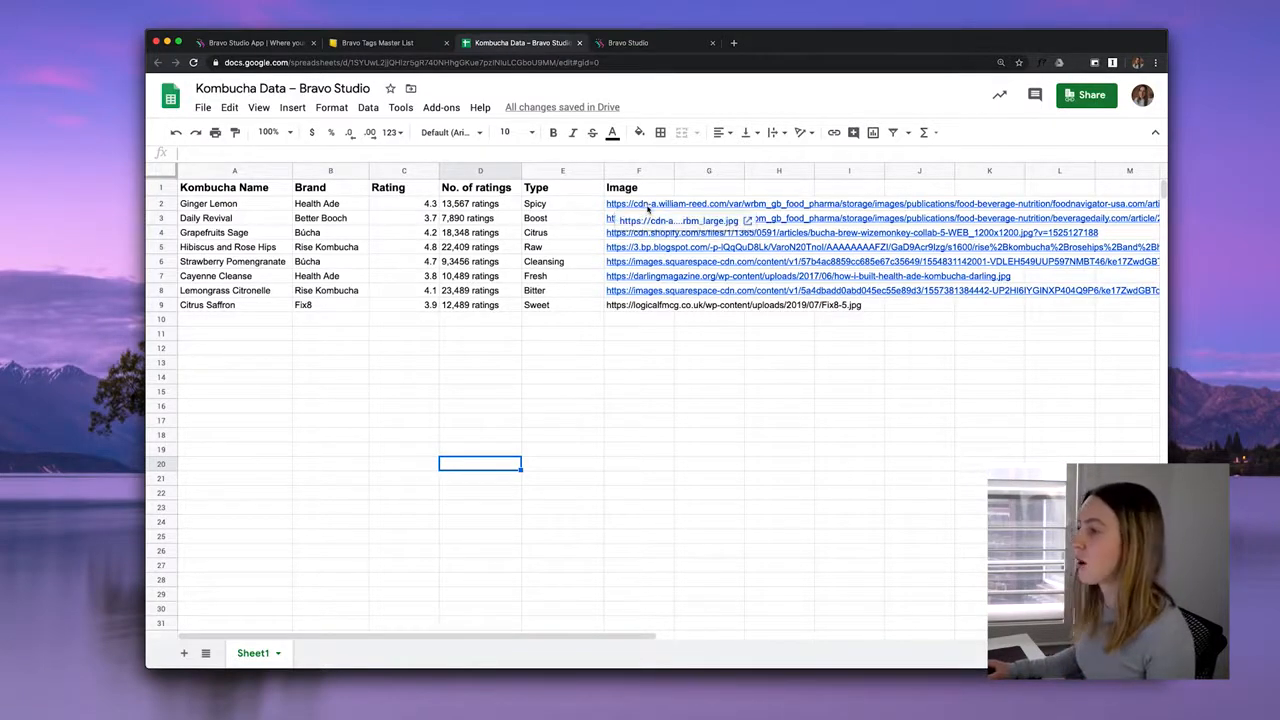
click(648, 205)
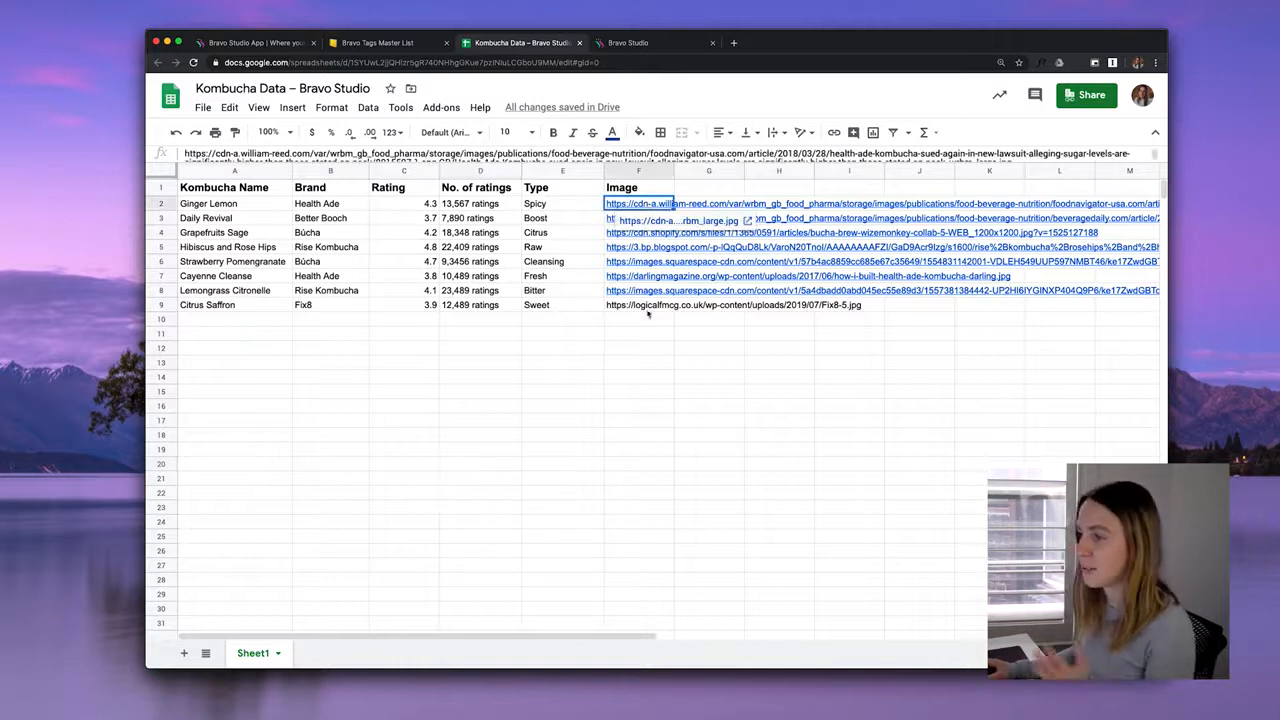
click(648, 348)
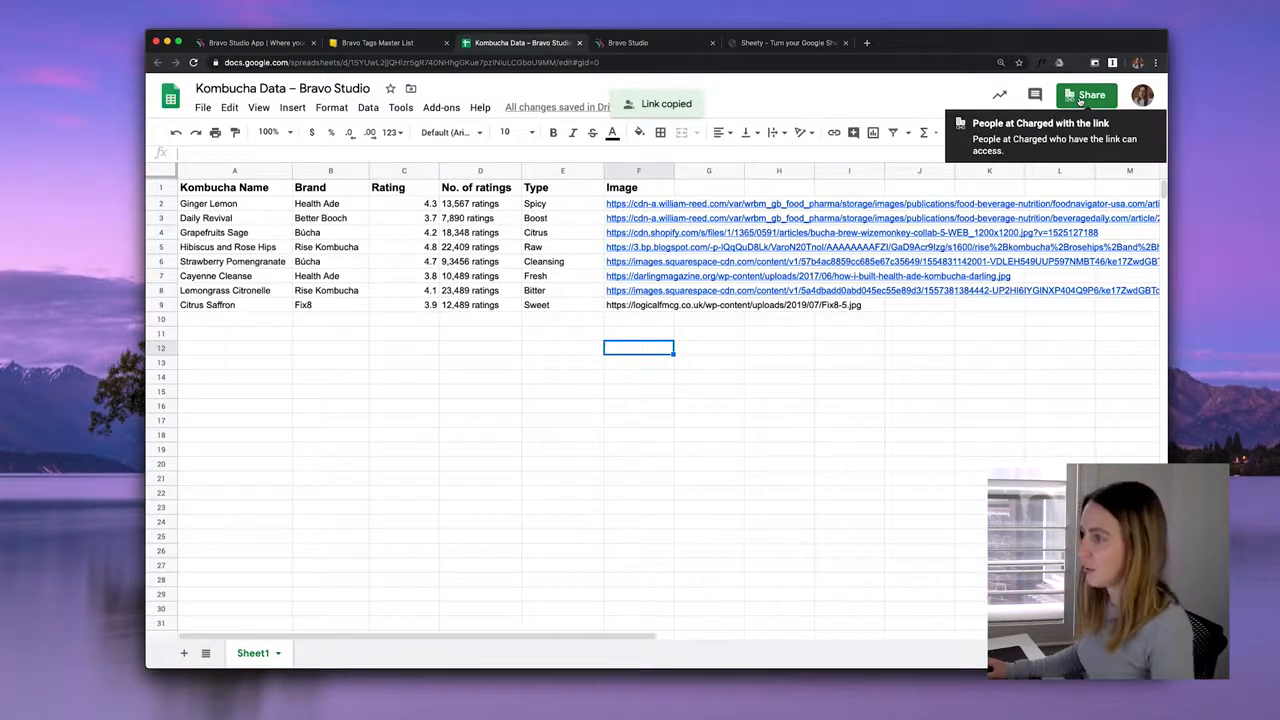
Verify the Kombucha project's Google Sheet URL in Sheety, resync, and copy the Sheet1 endpoint URL.
click(790, 44)
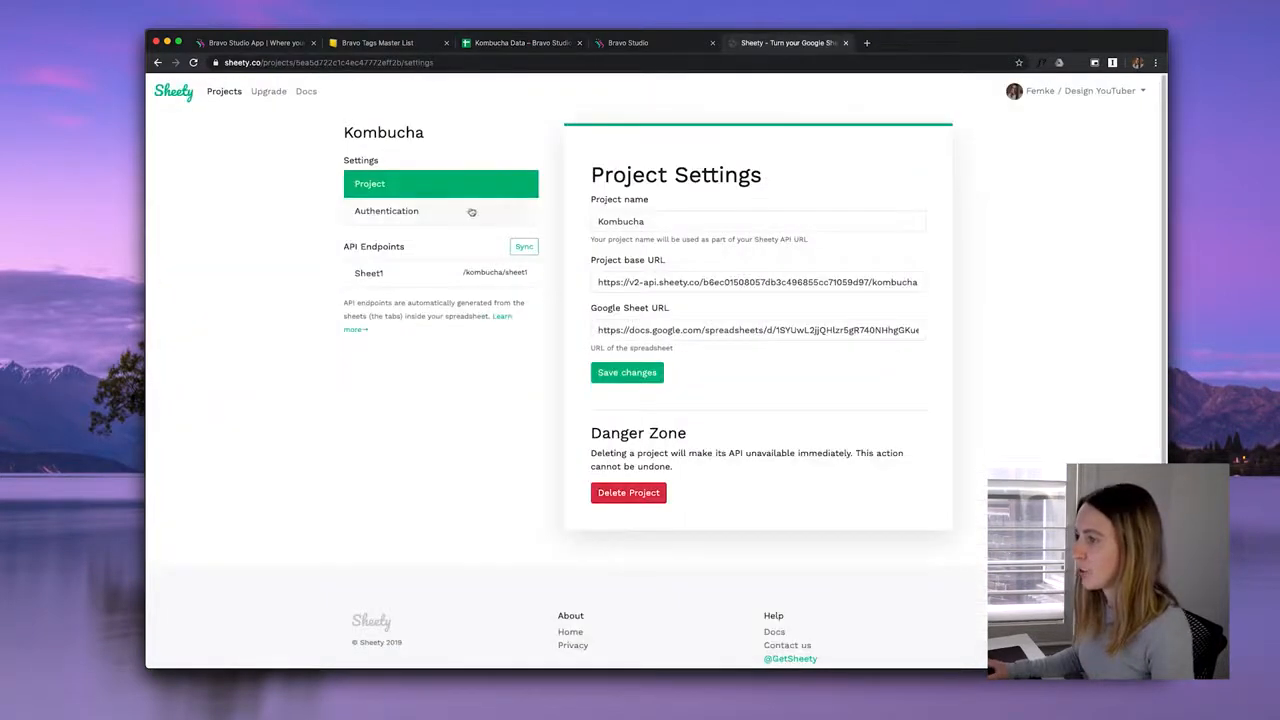
triple_click(680, 330)
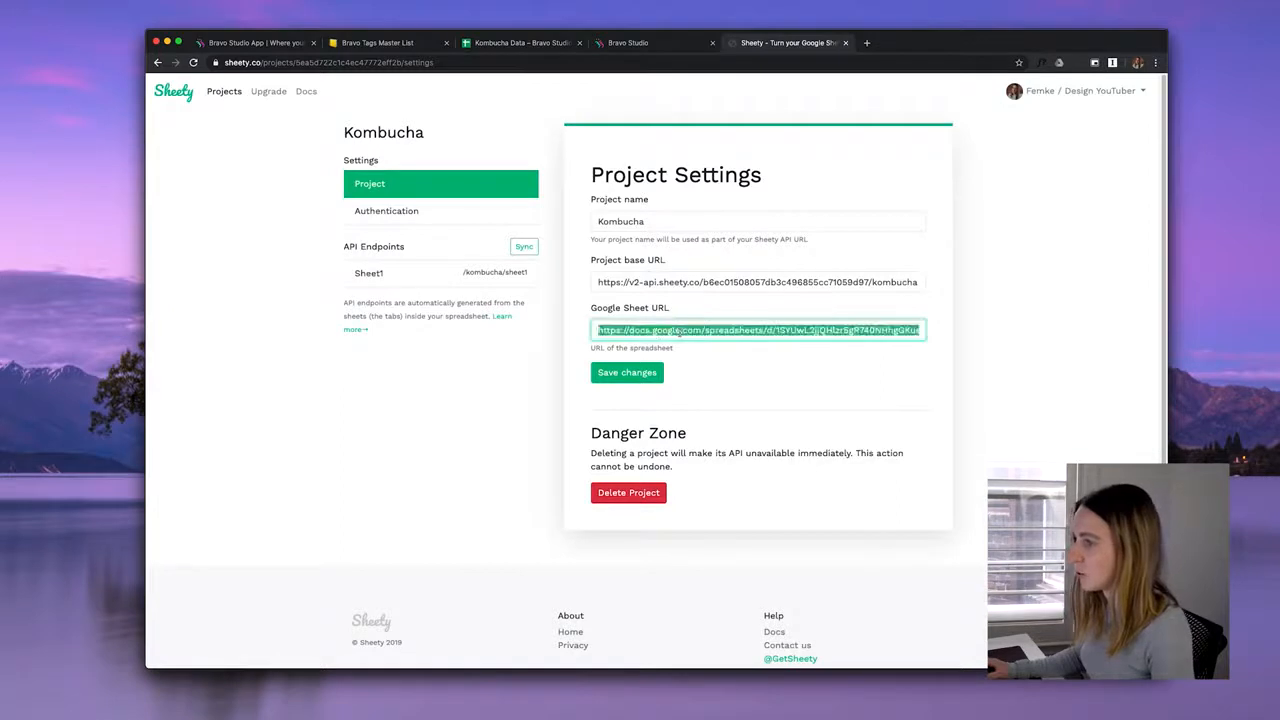
drag(654, 221, 561, 228)
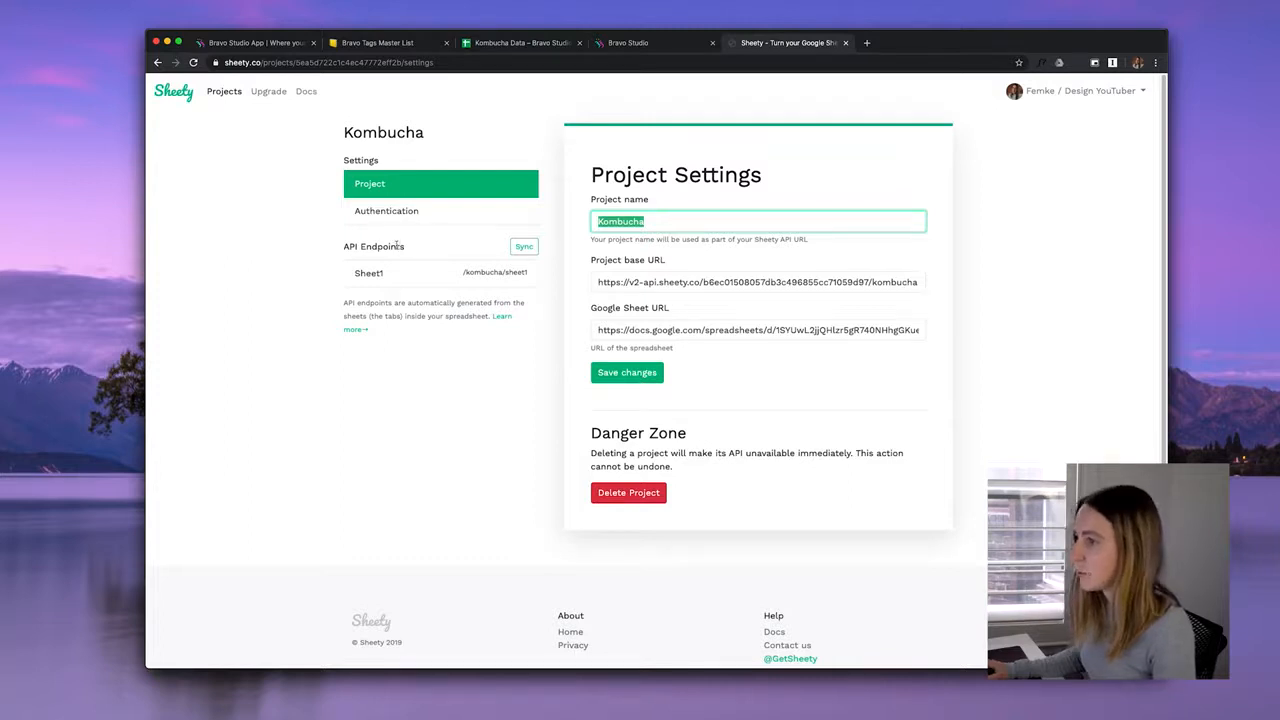
click(437, 274)
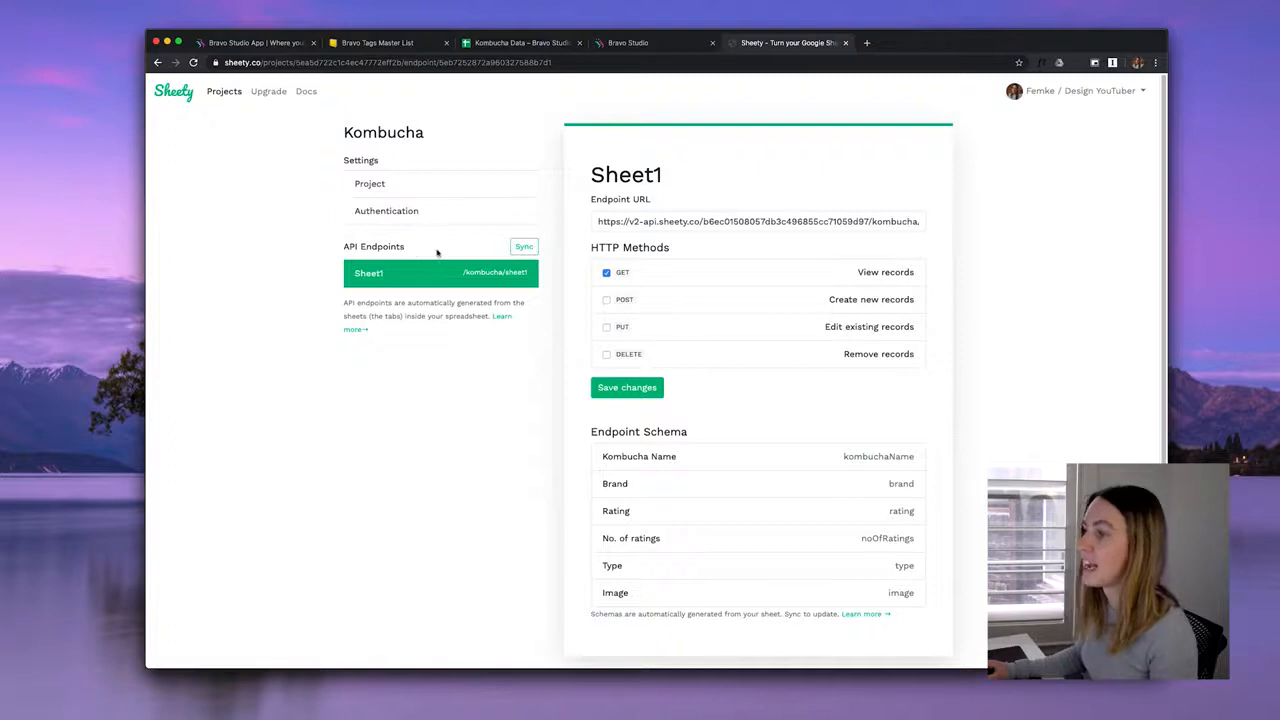
click(524, 246)
drag(652, 203, 590, 203)
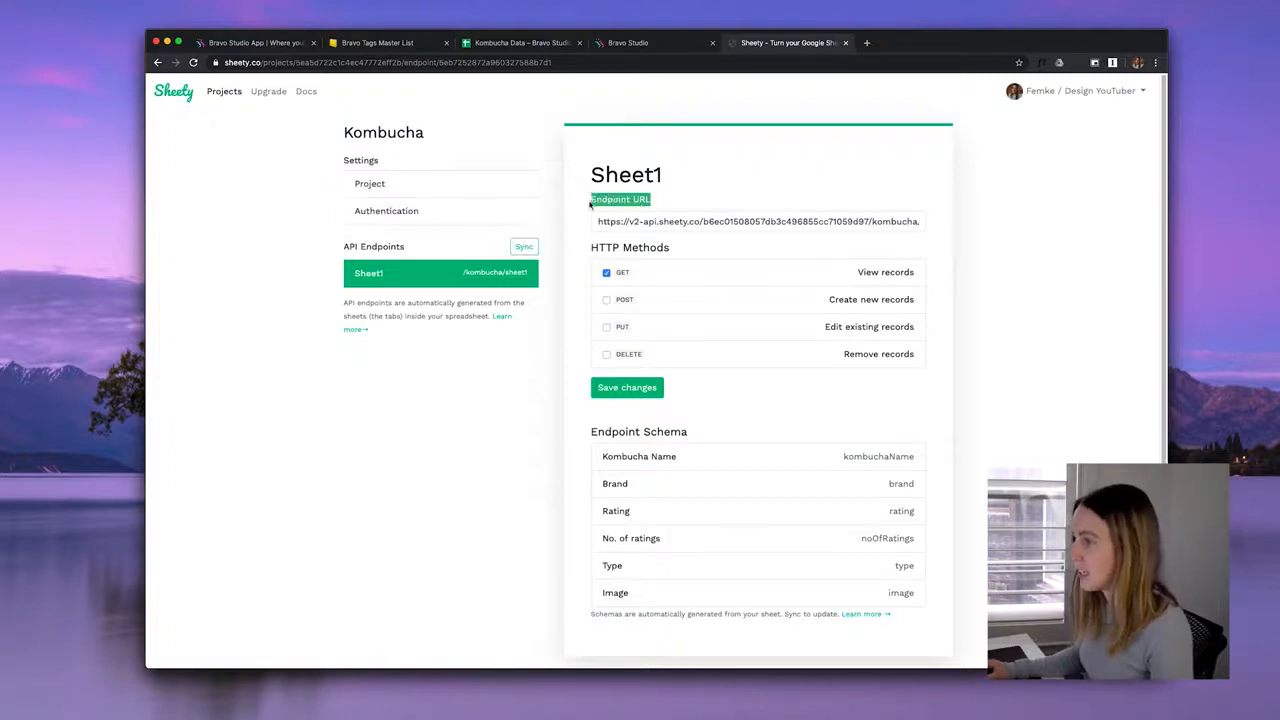
click(724, 220)
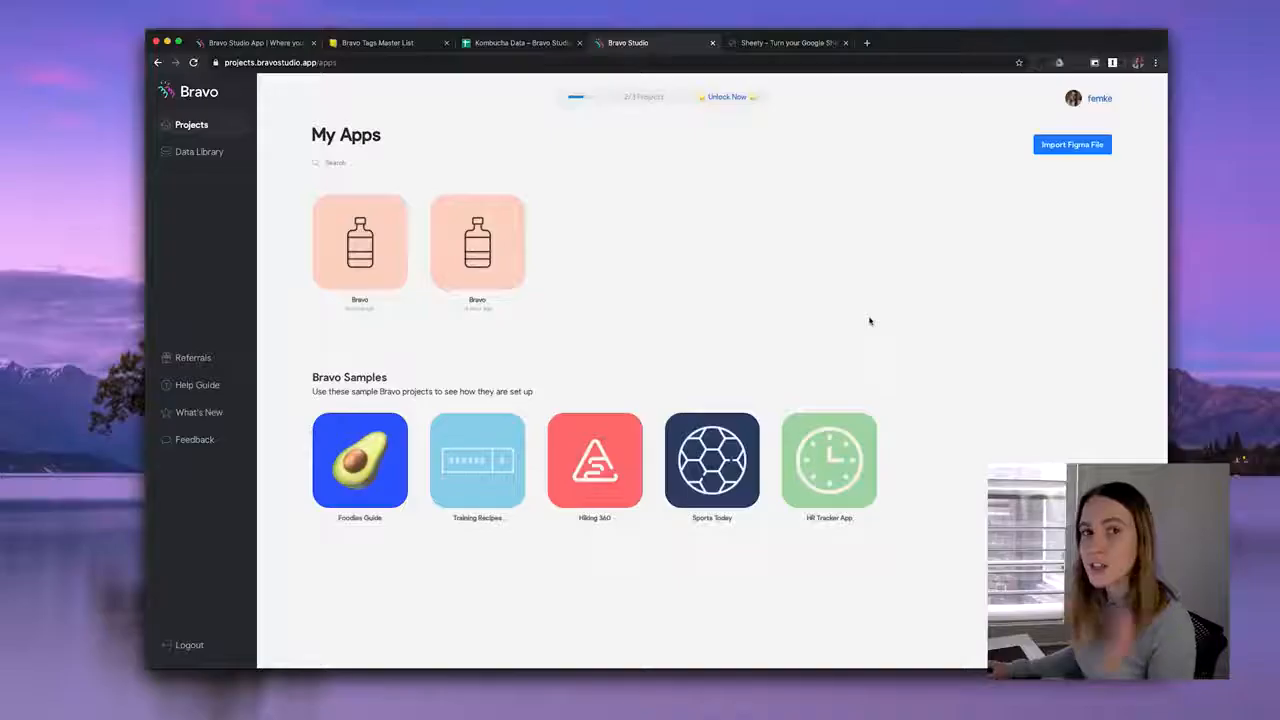
Paste the Figma file link into Import Figma File and import the design.
click(1070, 148)
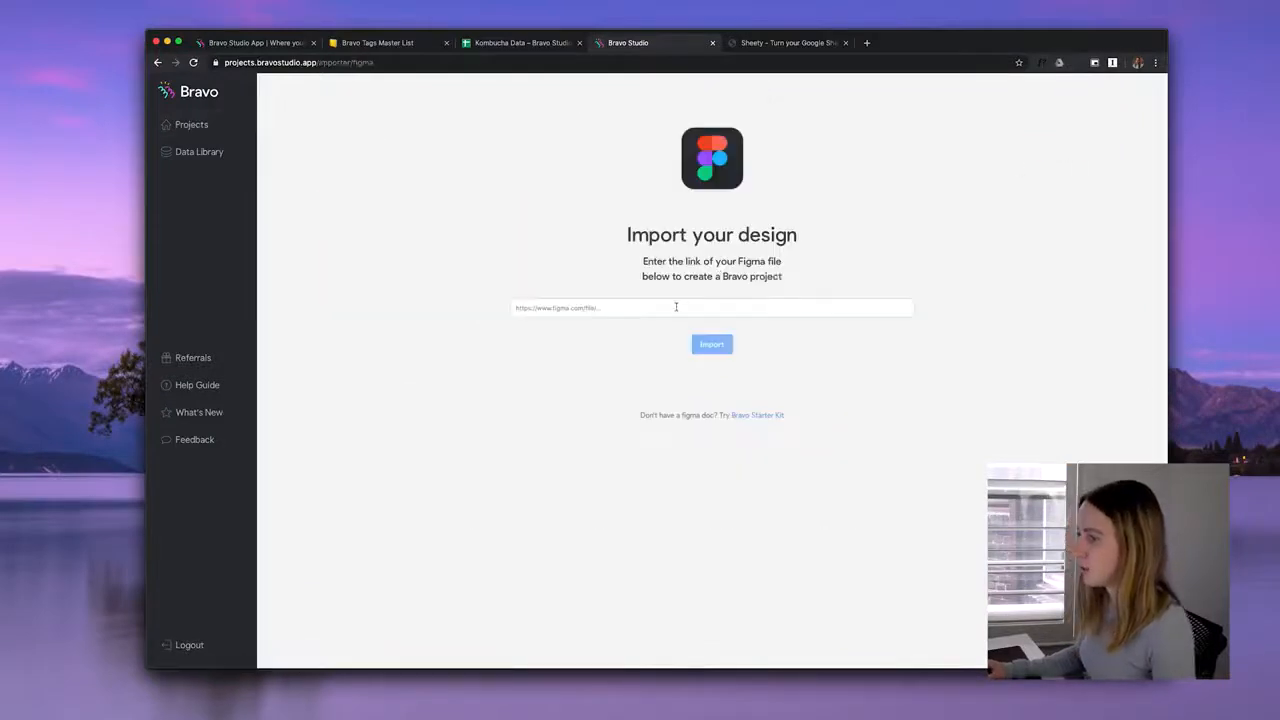
click(676, 307)
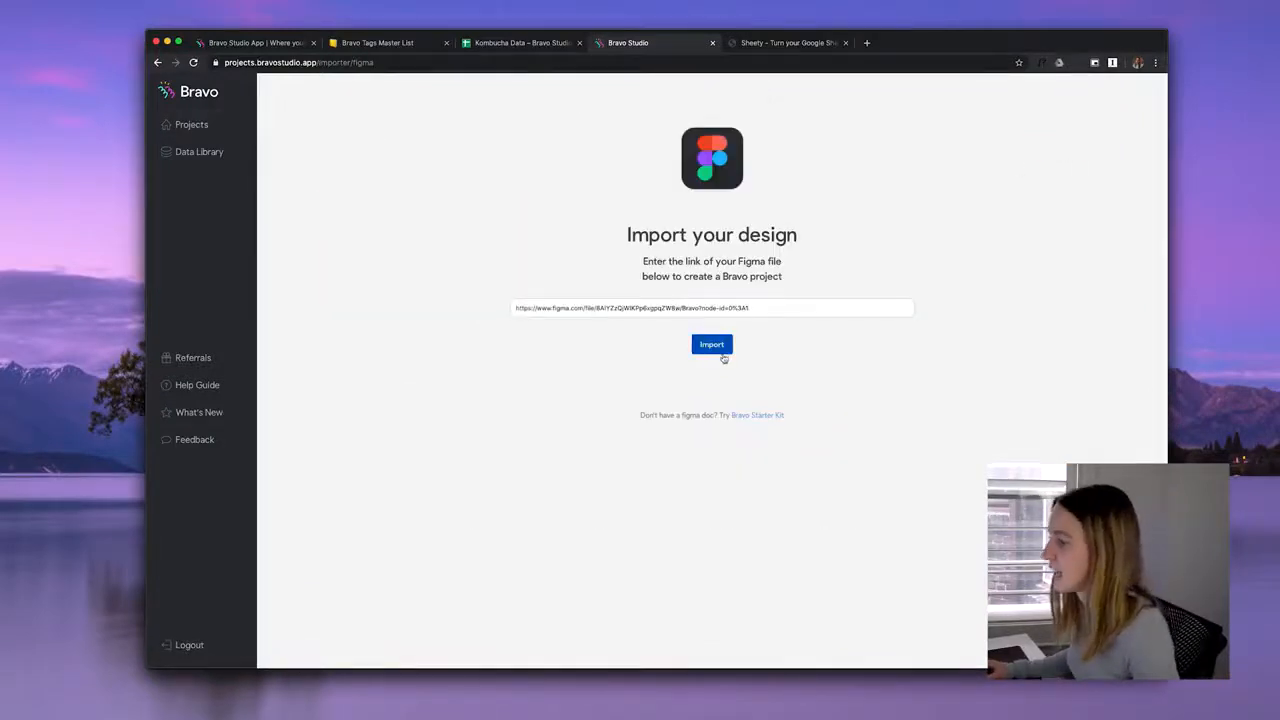
click(712, 344)
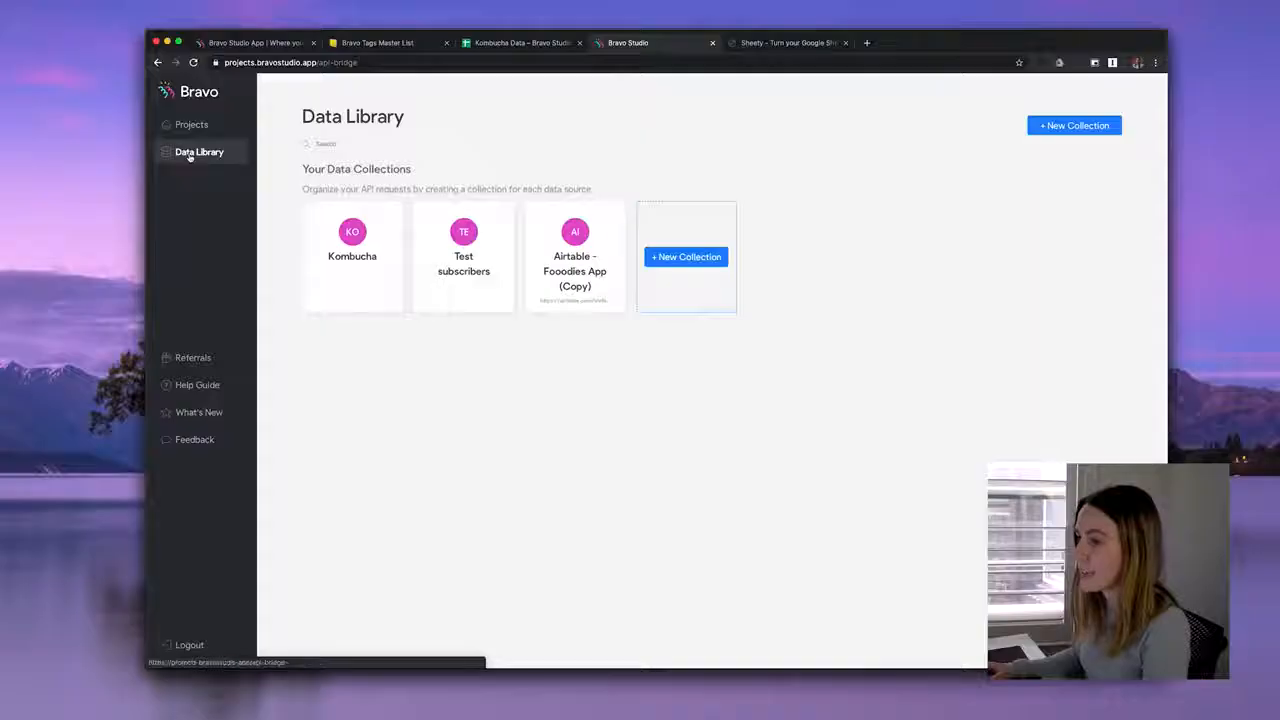
Create a new collection named 'Kombucha Project' with 'Google Sheet' as its data source.
click(704, 257)
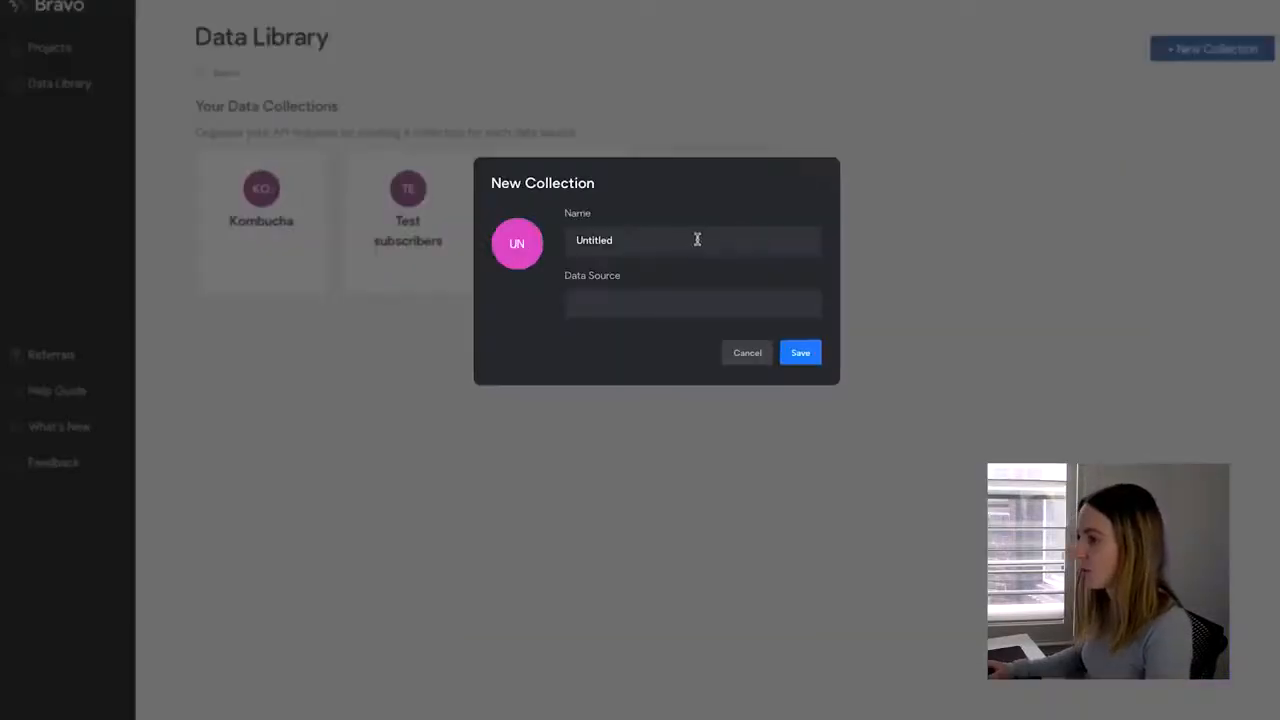
key(super+a)
text(Kombucha Project)
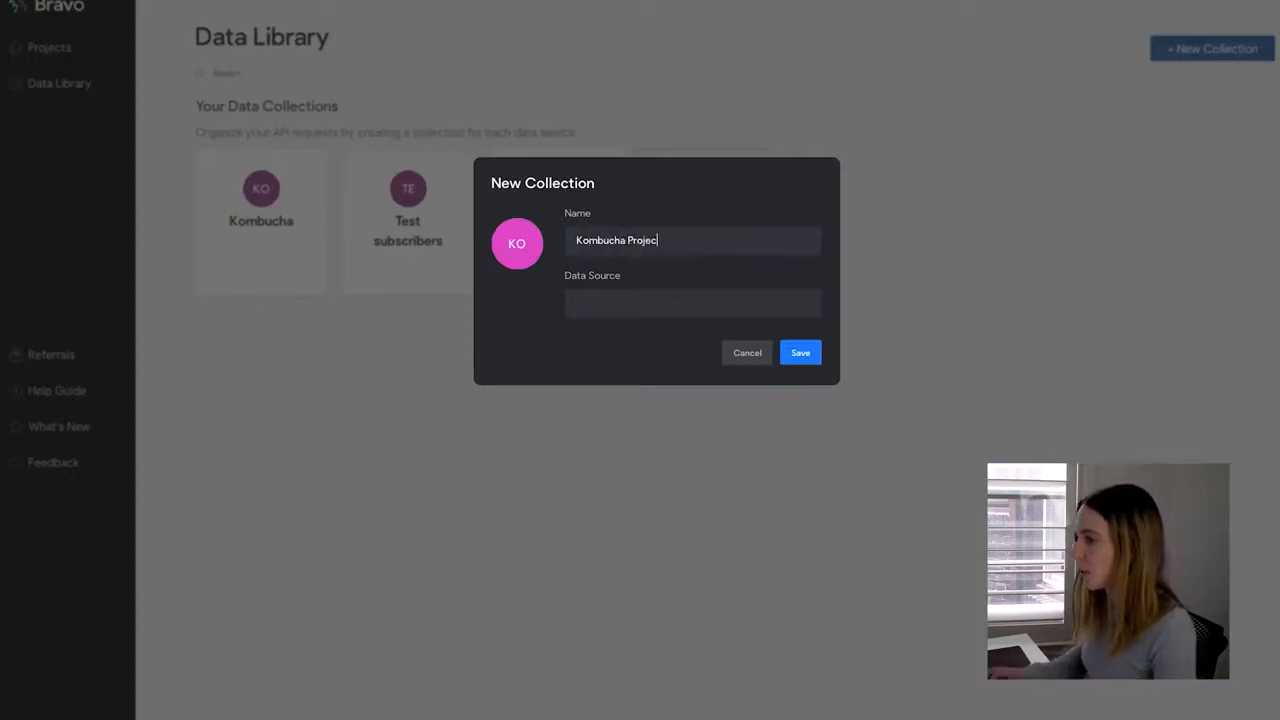
text(Gooe)
key(BackSpace)
text(gle Sheet)
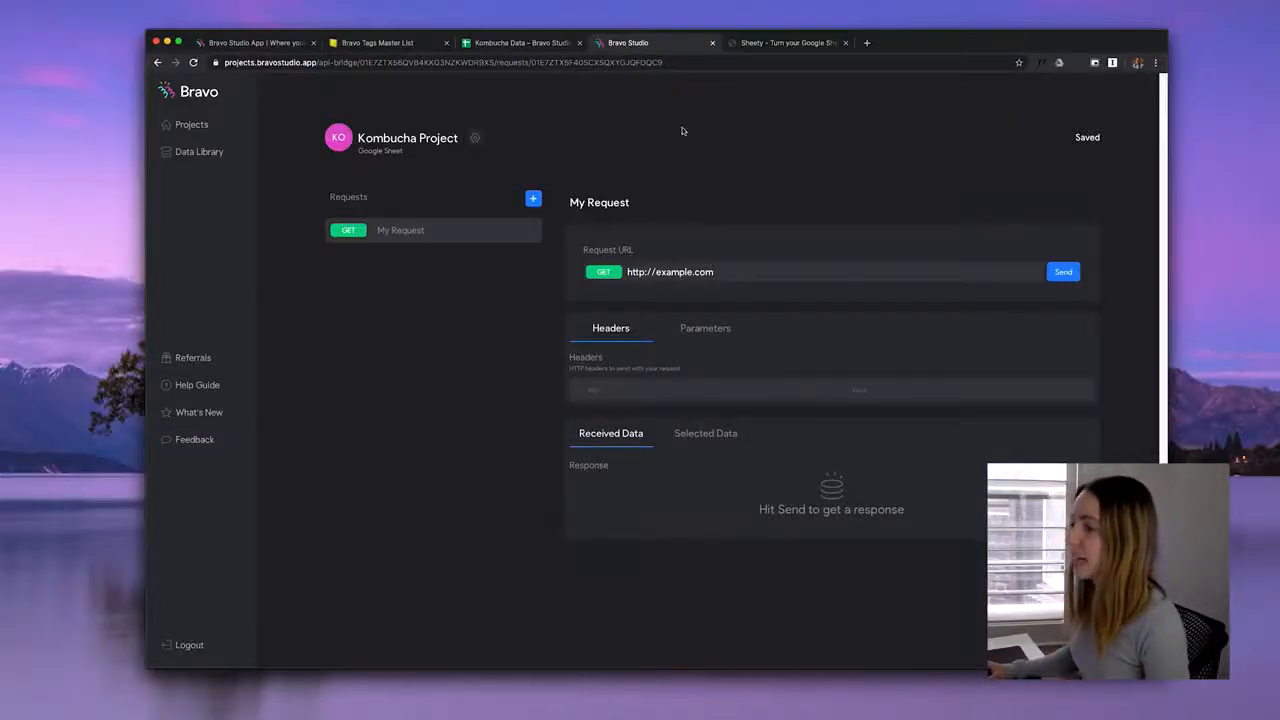
Replace My Request's URL with the copied Sheety sheet1 endpoint and send the request.
click(760, 44)
click(655, 46)
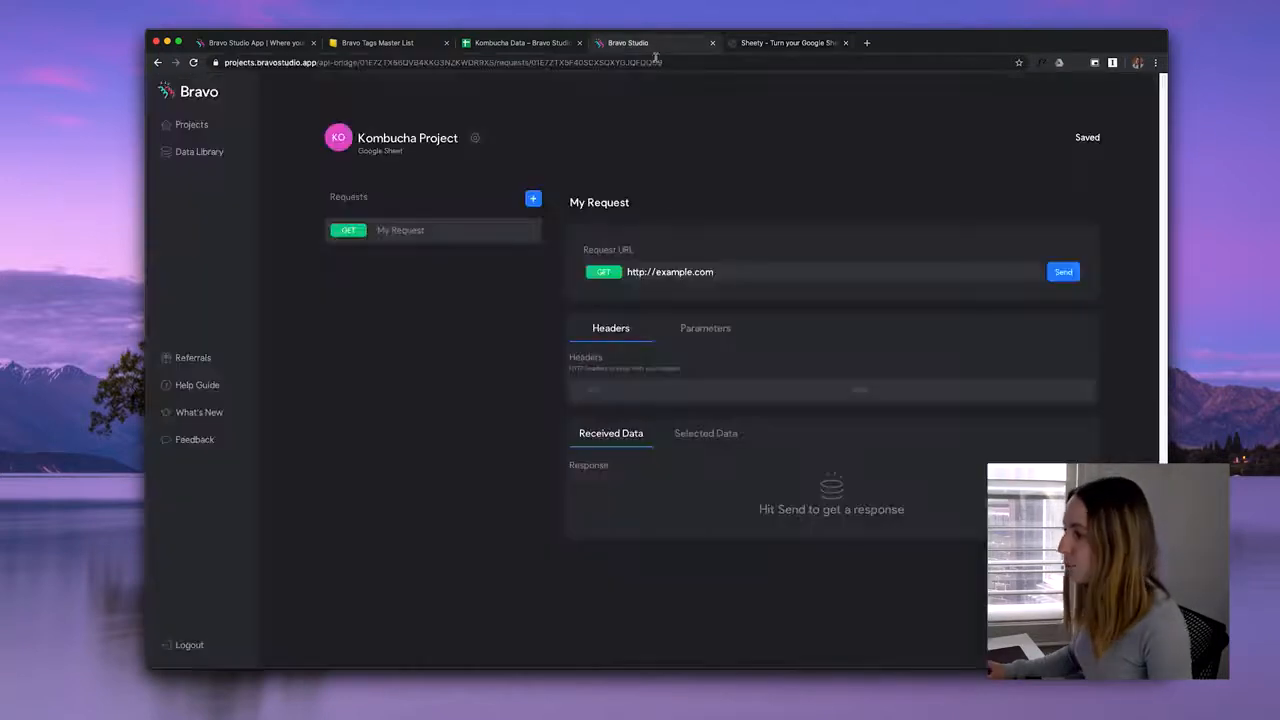
key(ctrl+a)
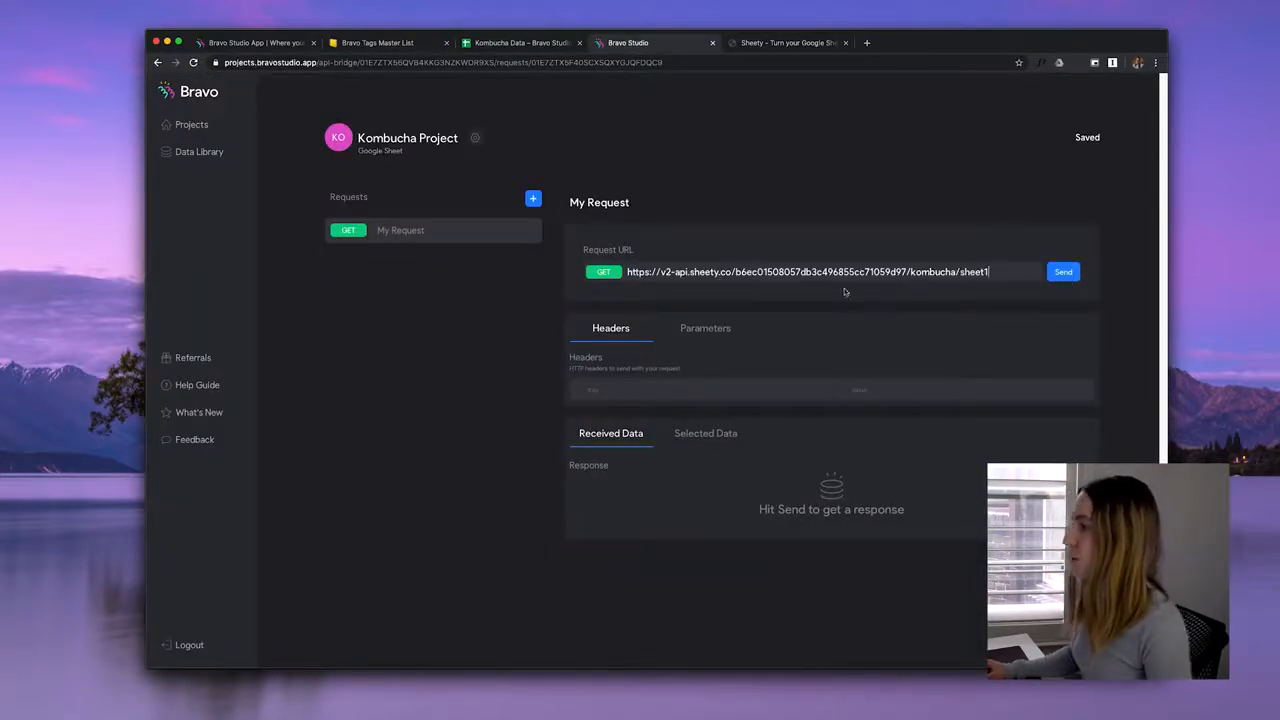
click(1063, 272)
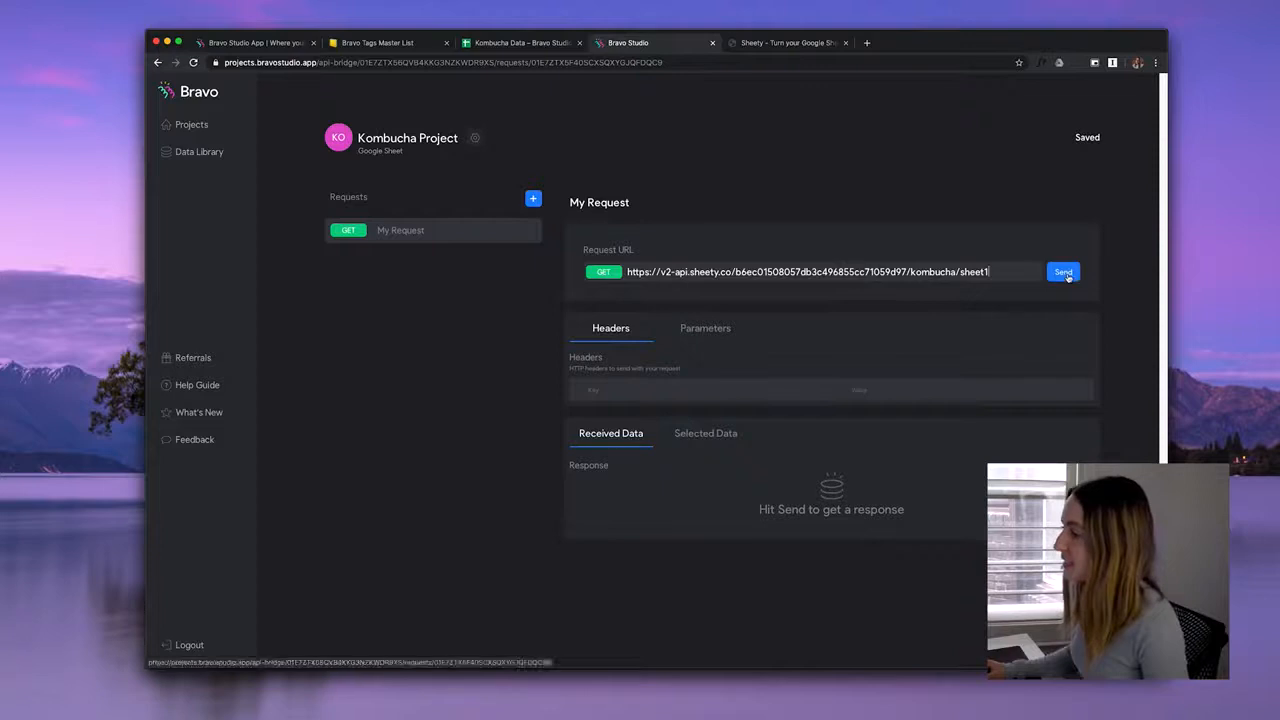
scroll(482, 448, down, 1)
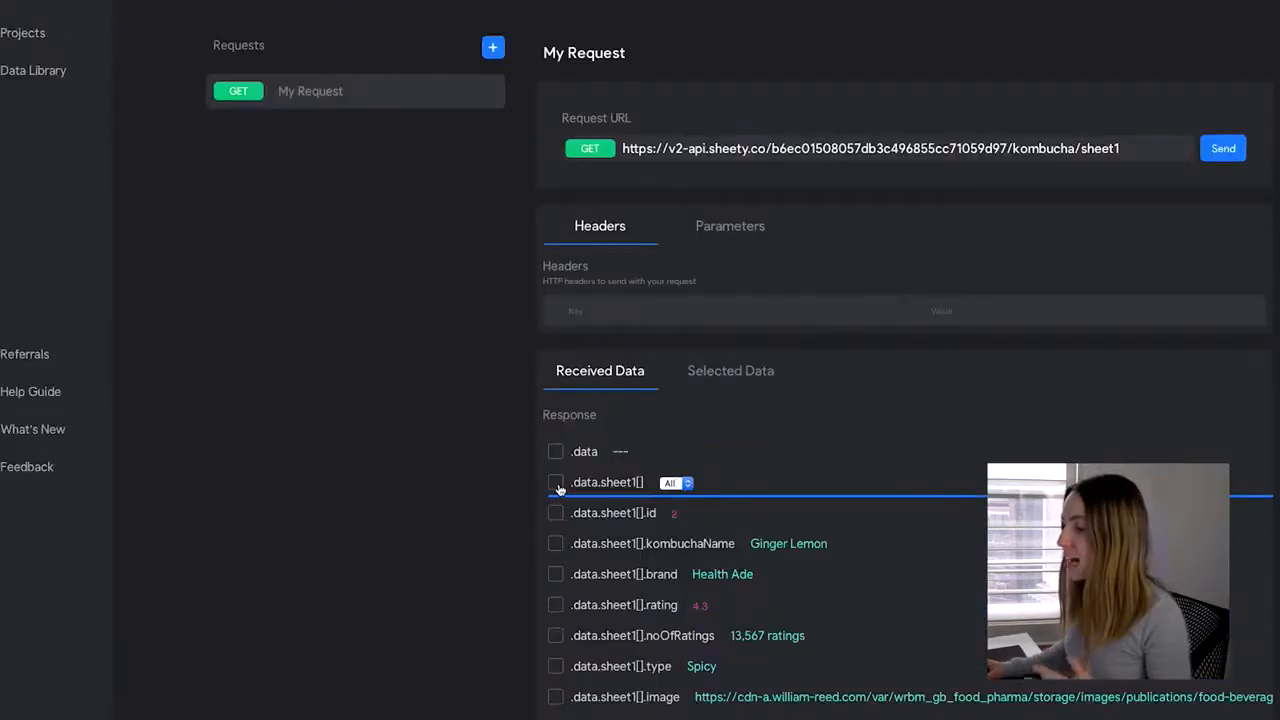
Keep .data.sheet1[] on All and tick kombuchaName, brand, noOfRatings, rating, type and image.
click(684, 484)
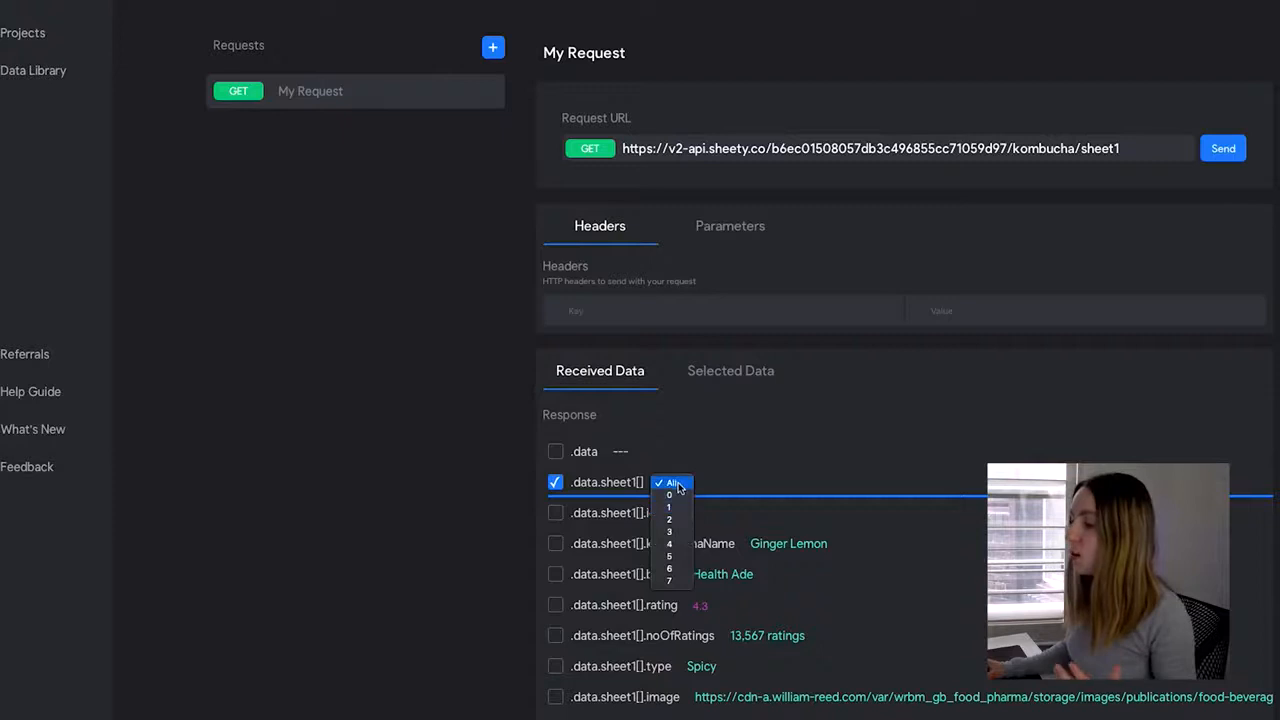
click(677, 485)
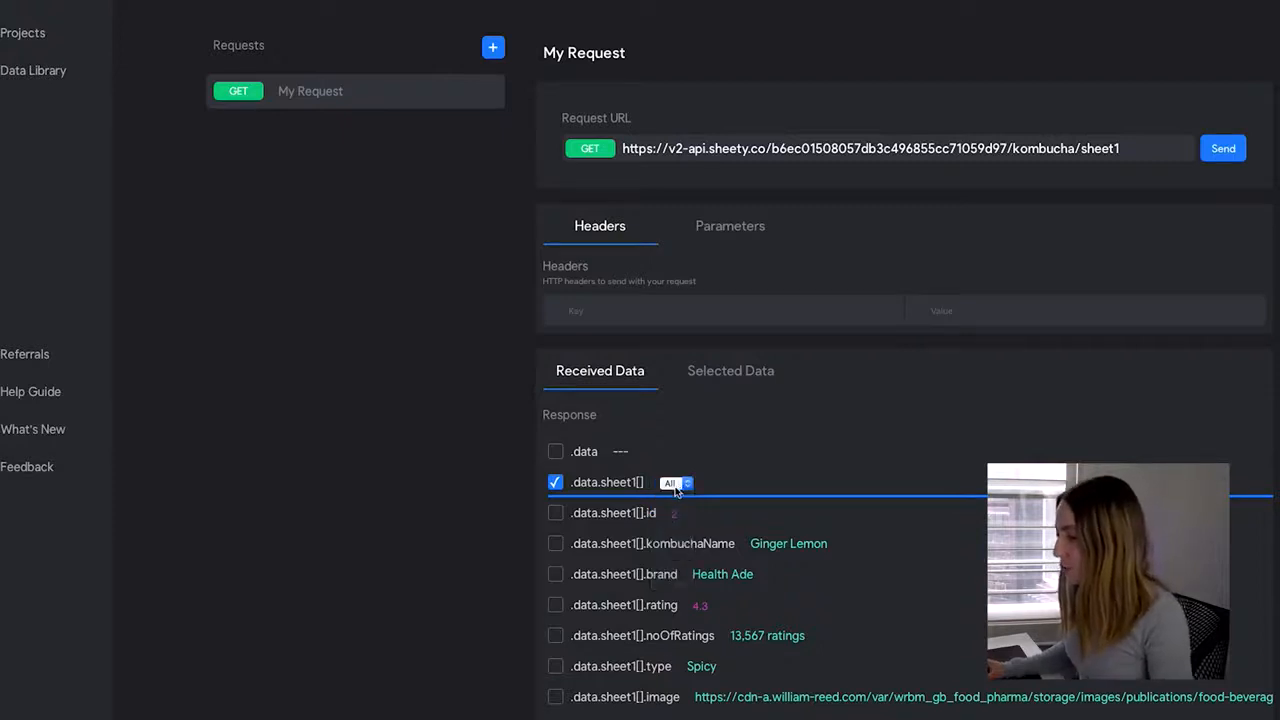
click(556, 544)
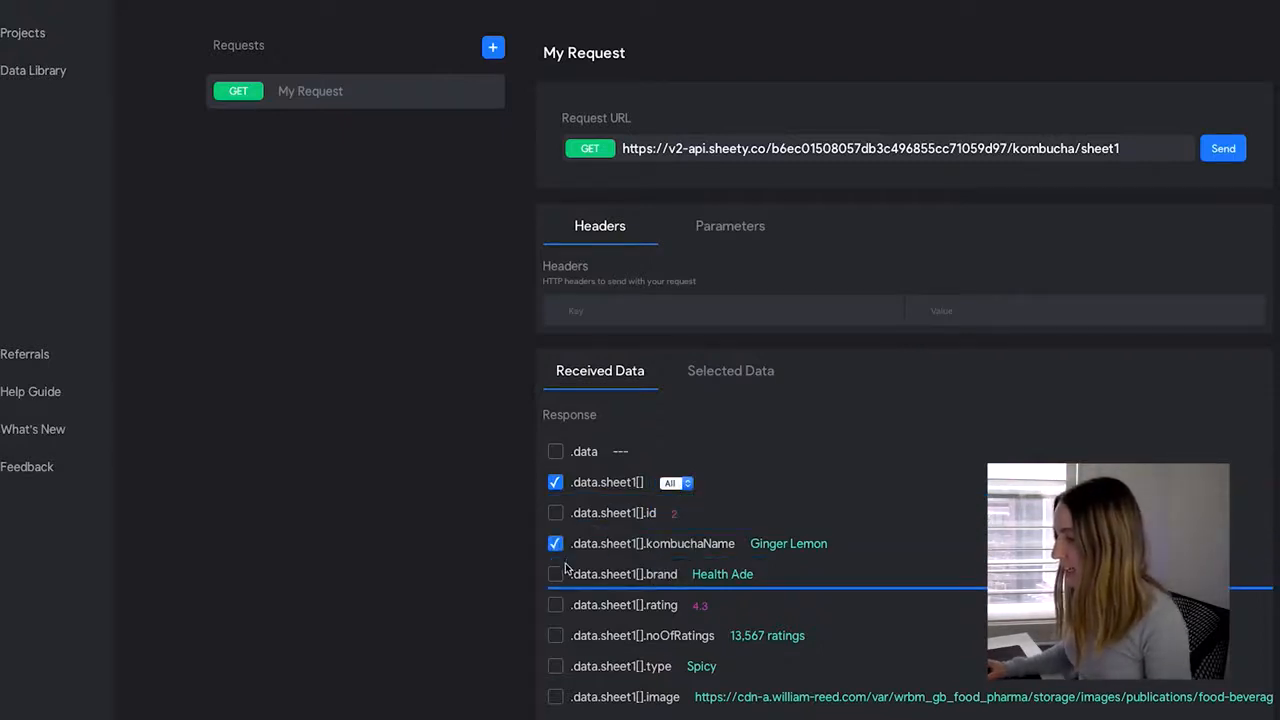
click(556, 575)
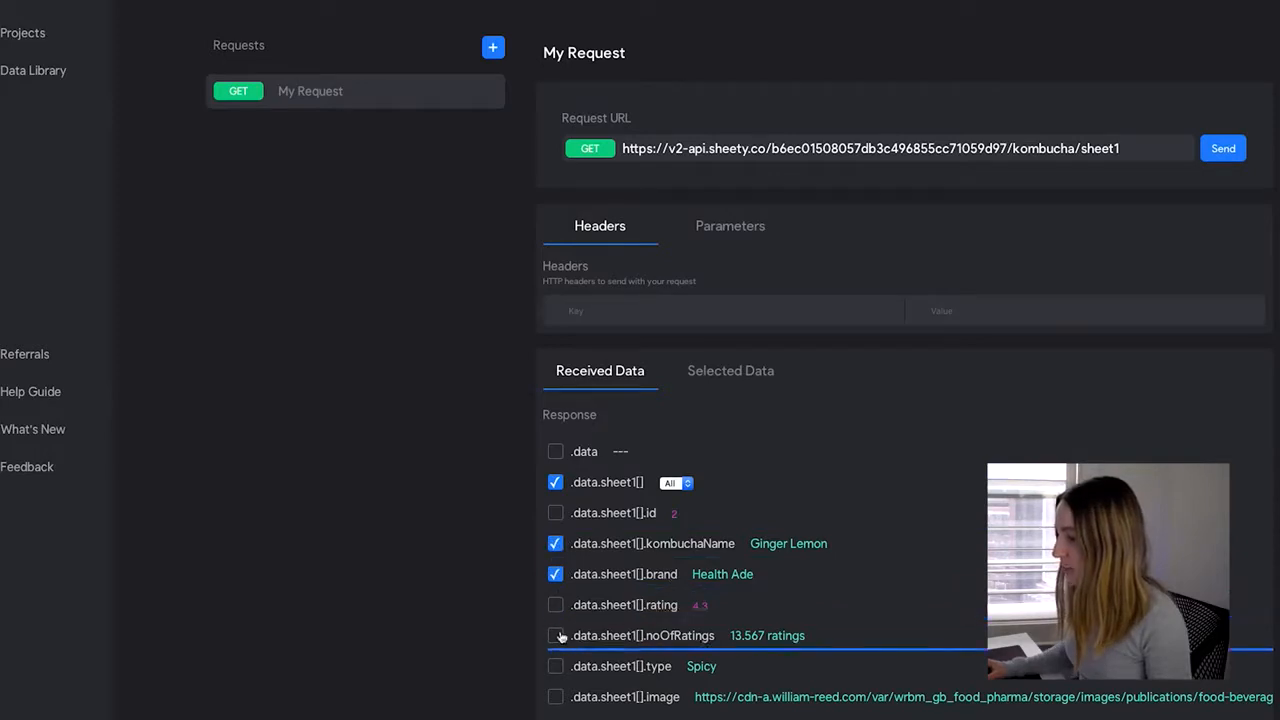
click(556, 637)
click(556, 607)
click(556, 667)
click(556, 697)
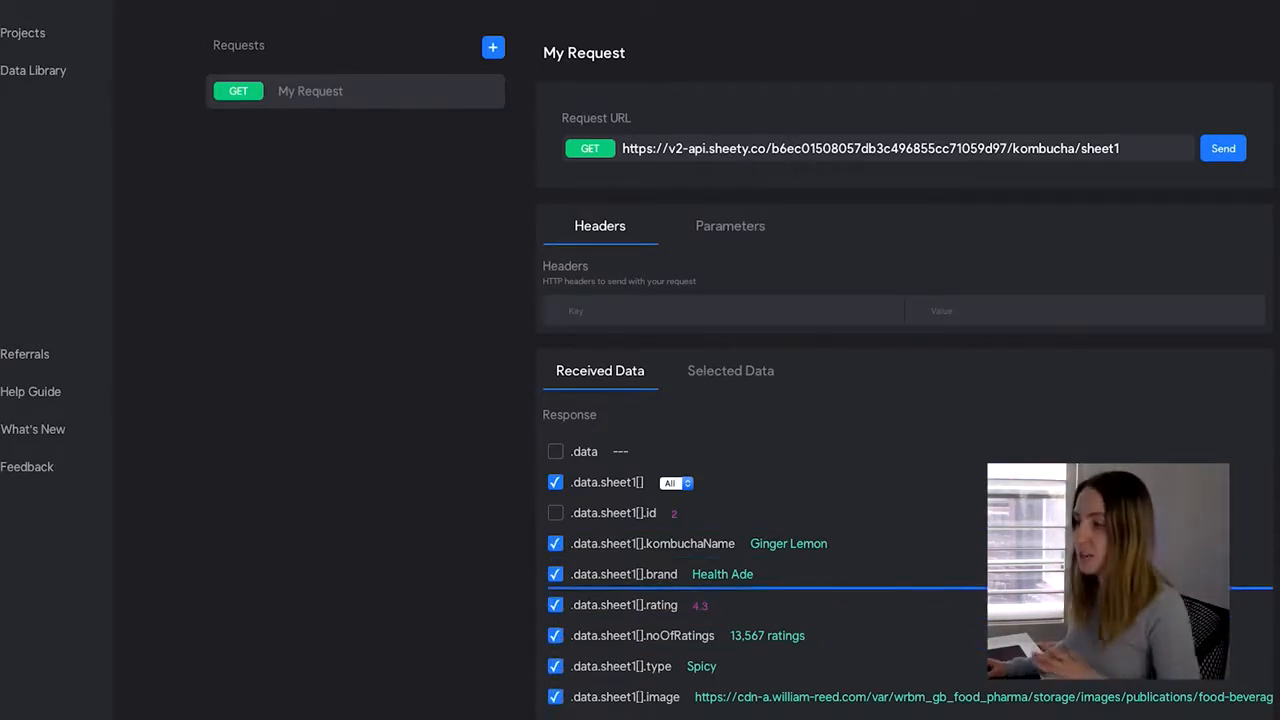
scroll(1023, 457, up, 2)
scroll(1023, 457, down, 2)
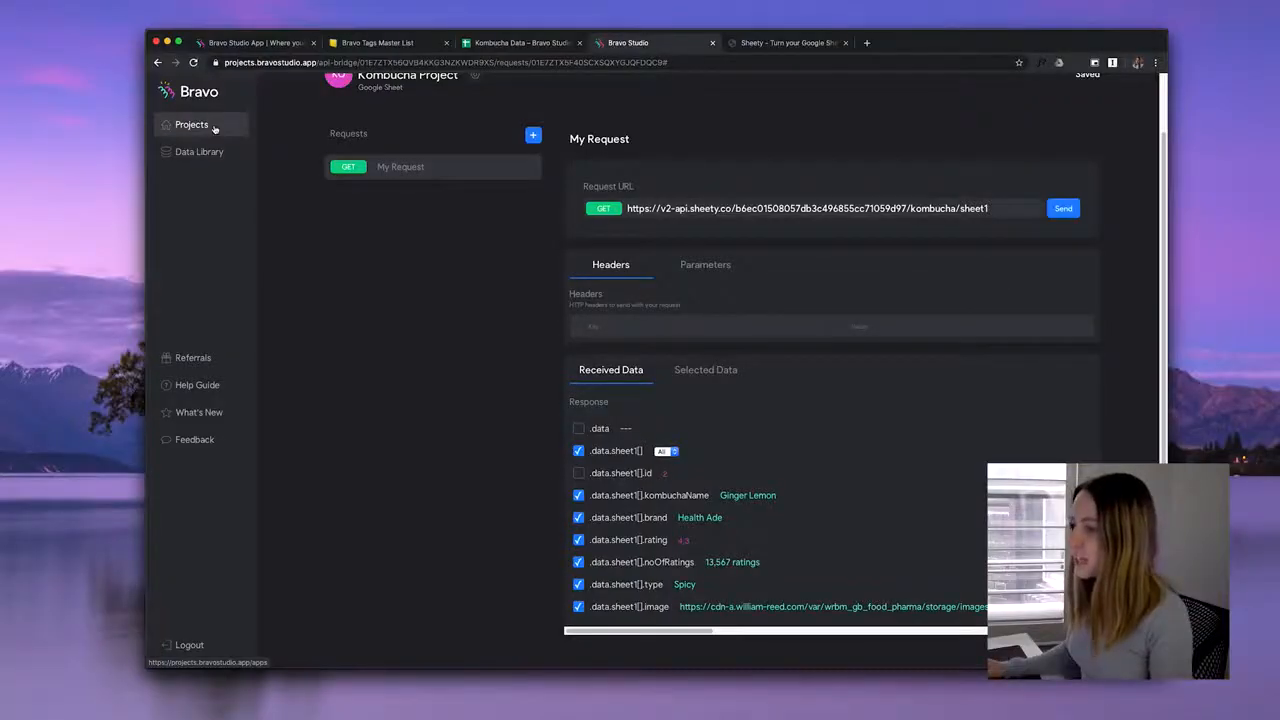
Open the Bravo app and set Favourites' Collection to Kombucha Project and Request to My Request.
click(214, 129)
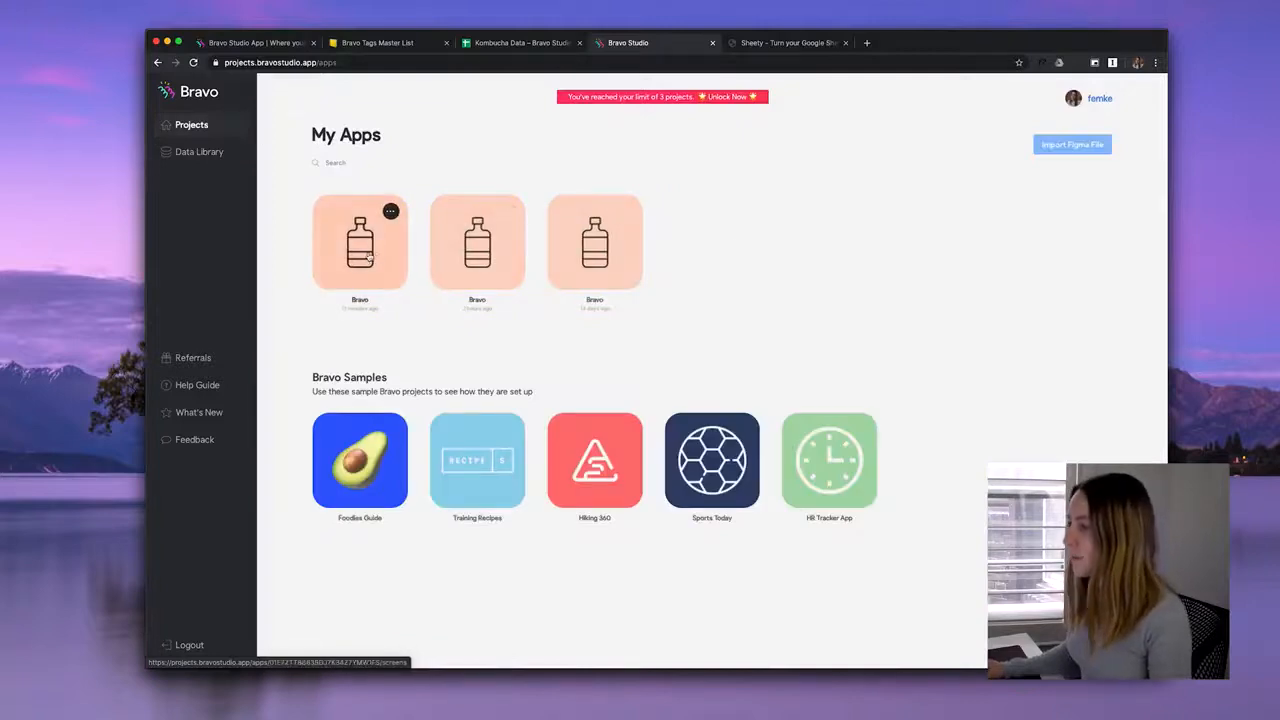
click(368, 257)
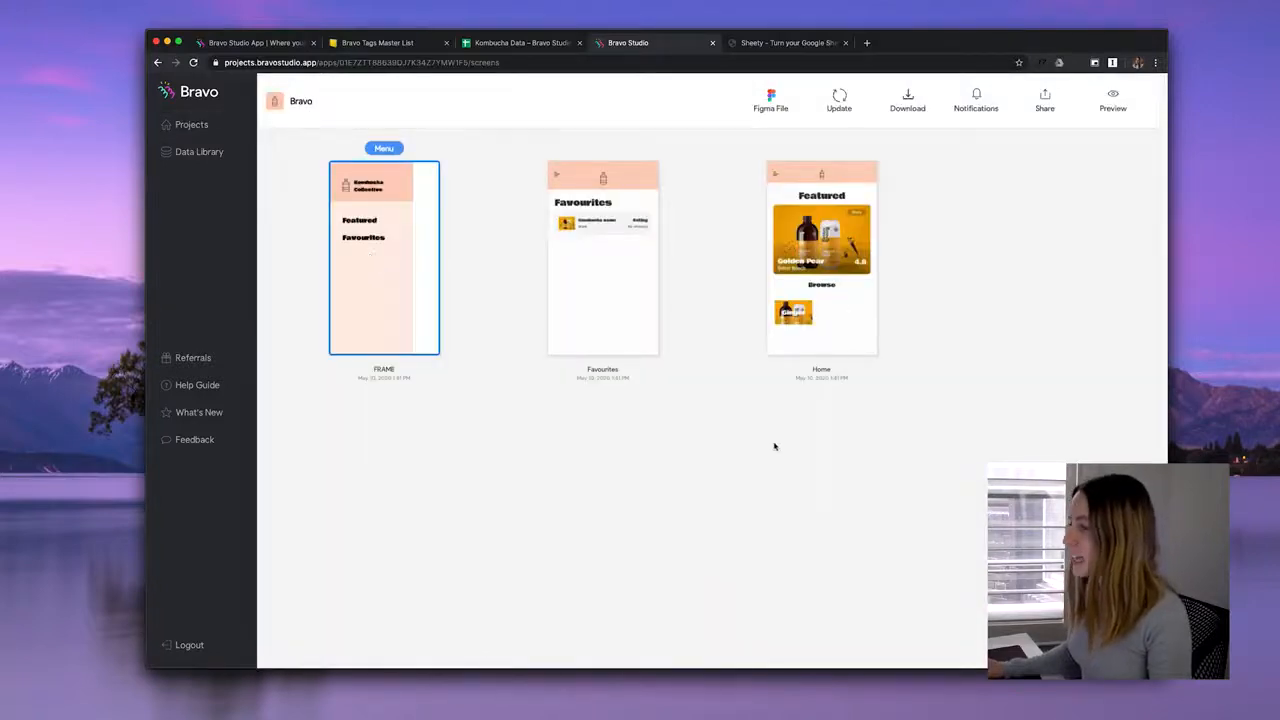
click(616, 264)
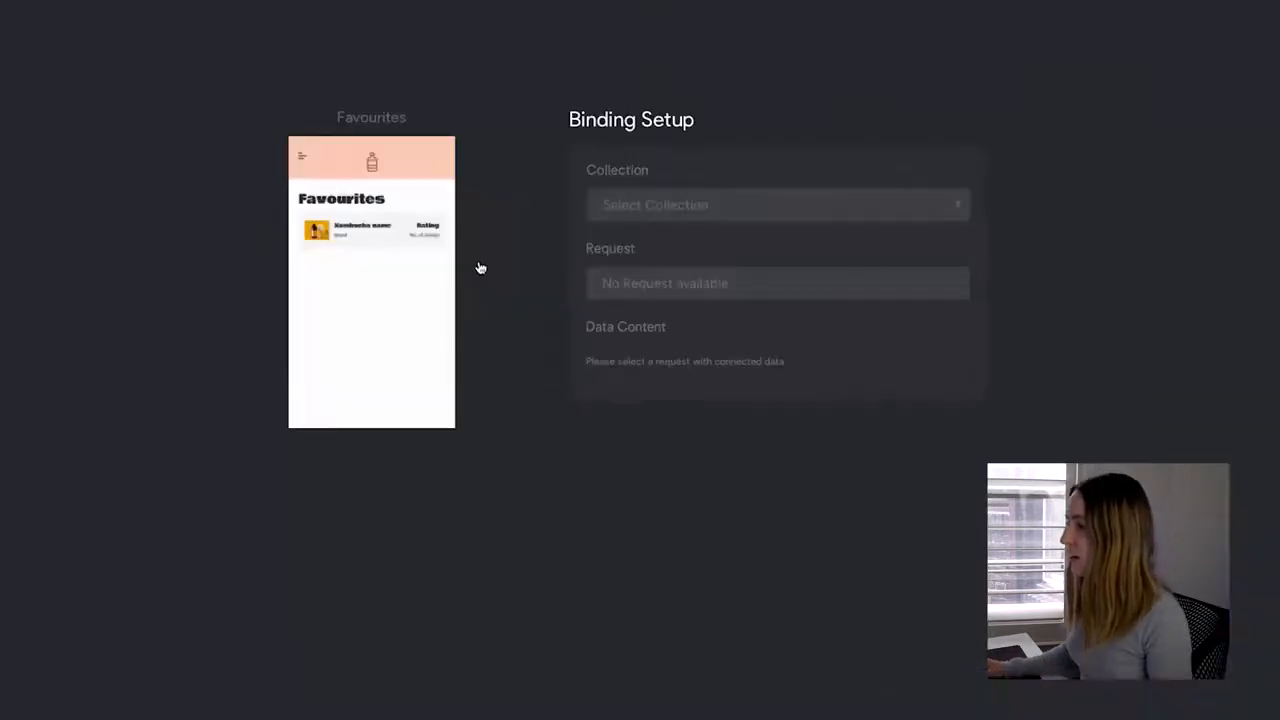
click(837, 205)
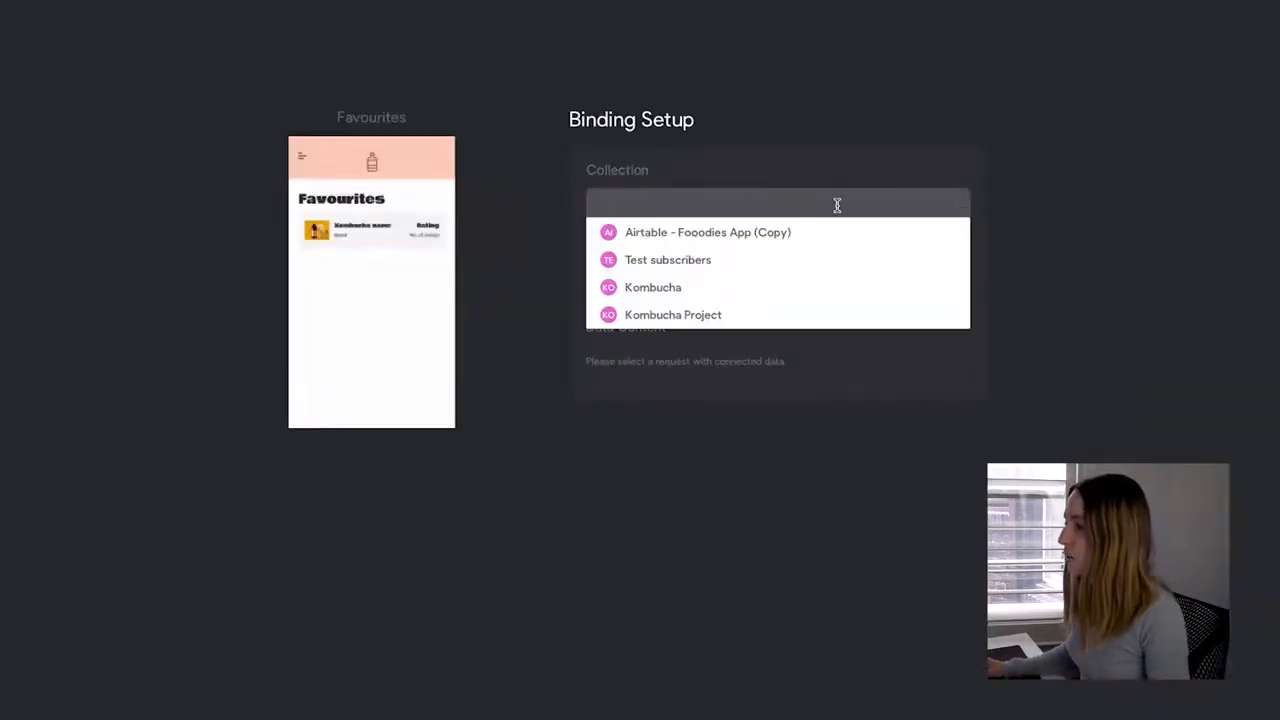
click(727, 317)
click(941, 281)
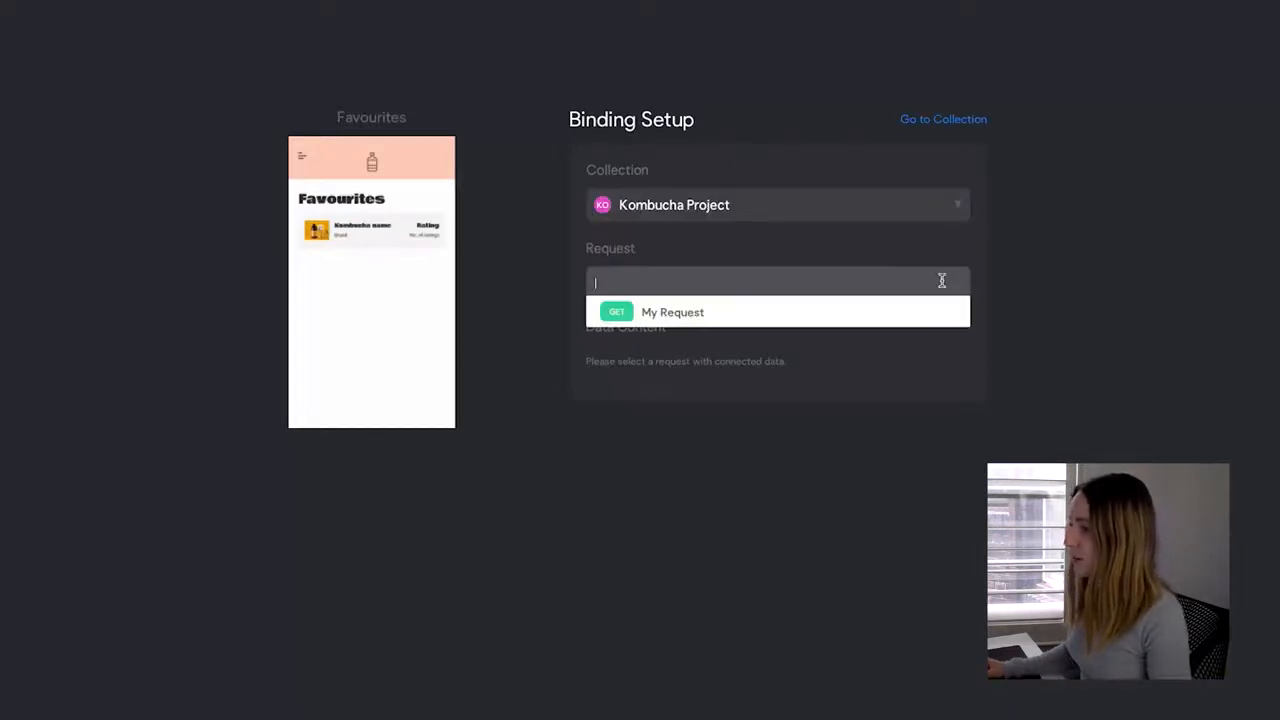
click(660, 312)
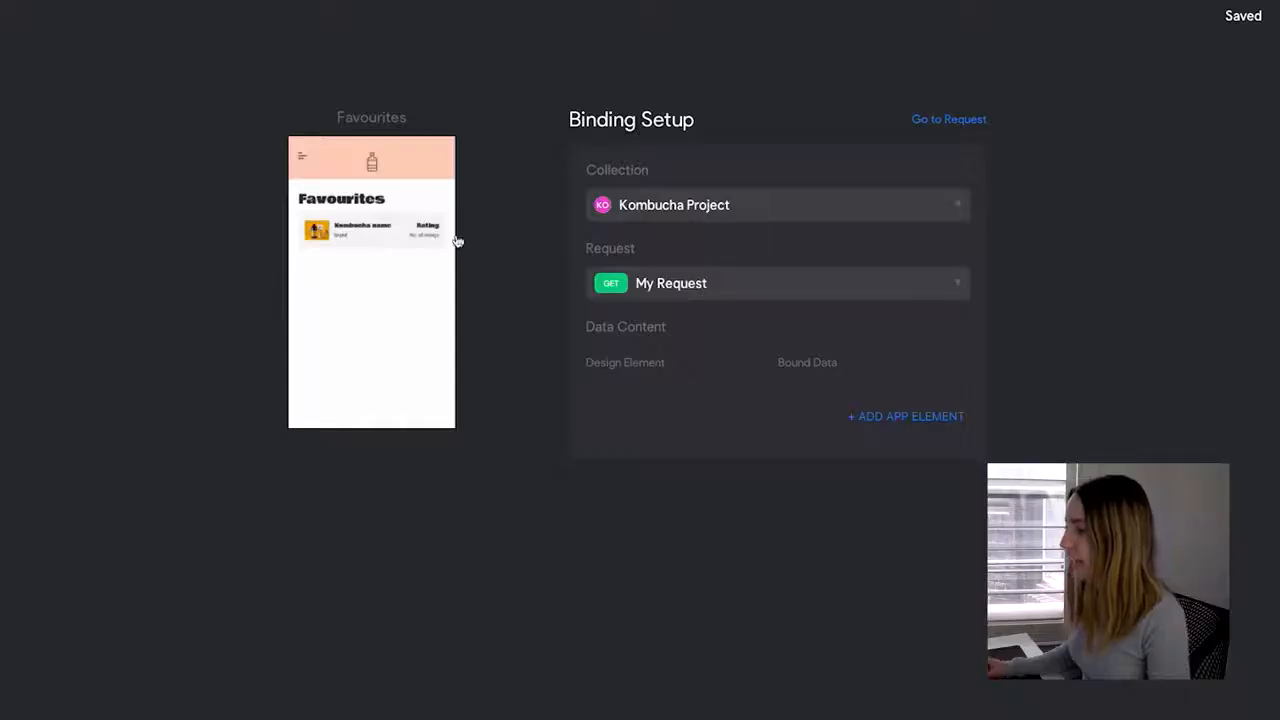
Add the *list container element and set its Bound Data to Sheet1[].
scroll(501, 452, down, 5)
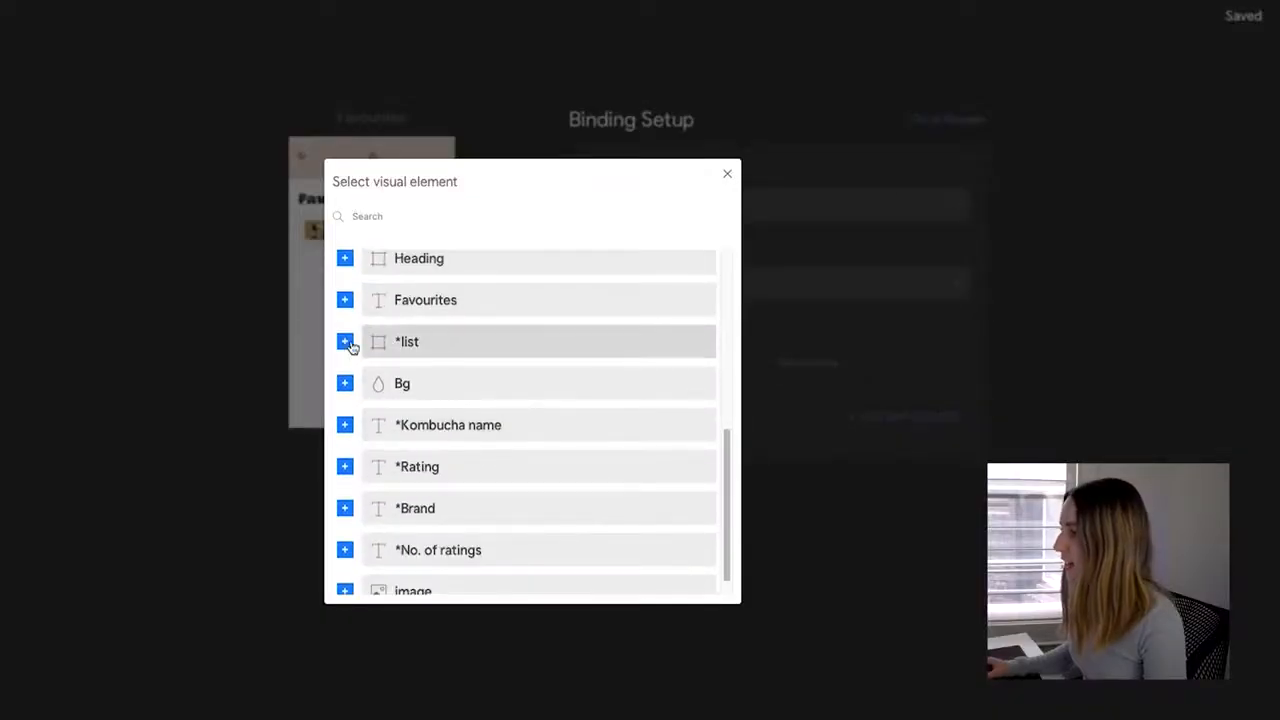
click(345, 343)
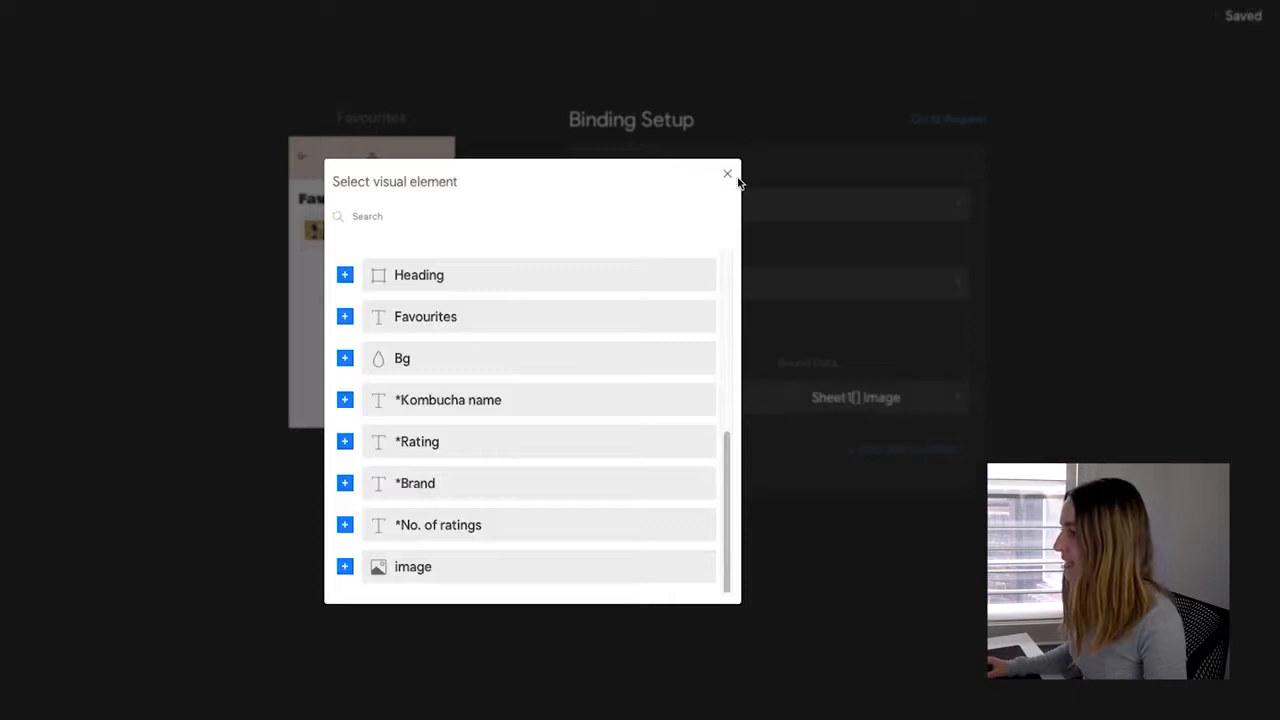
click(729, 177)
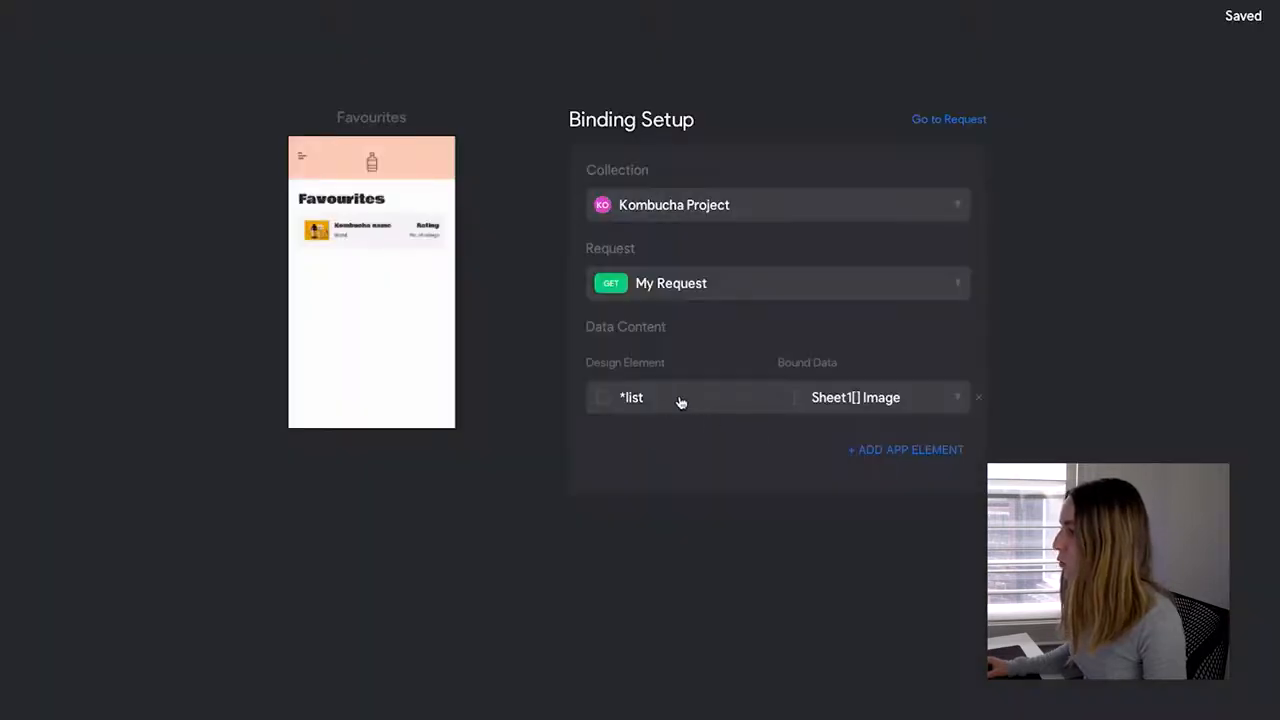
click(950, 418)
click(840, 589)
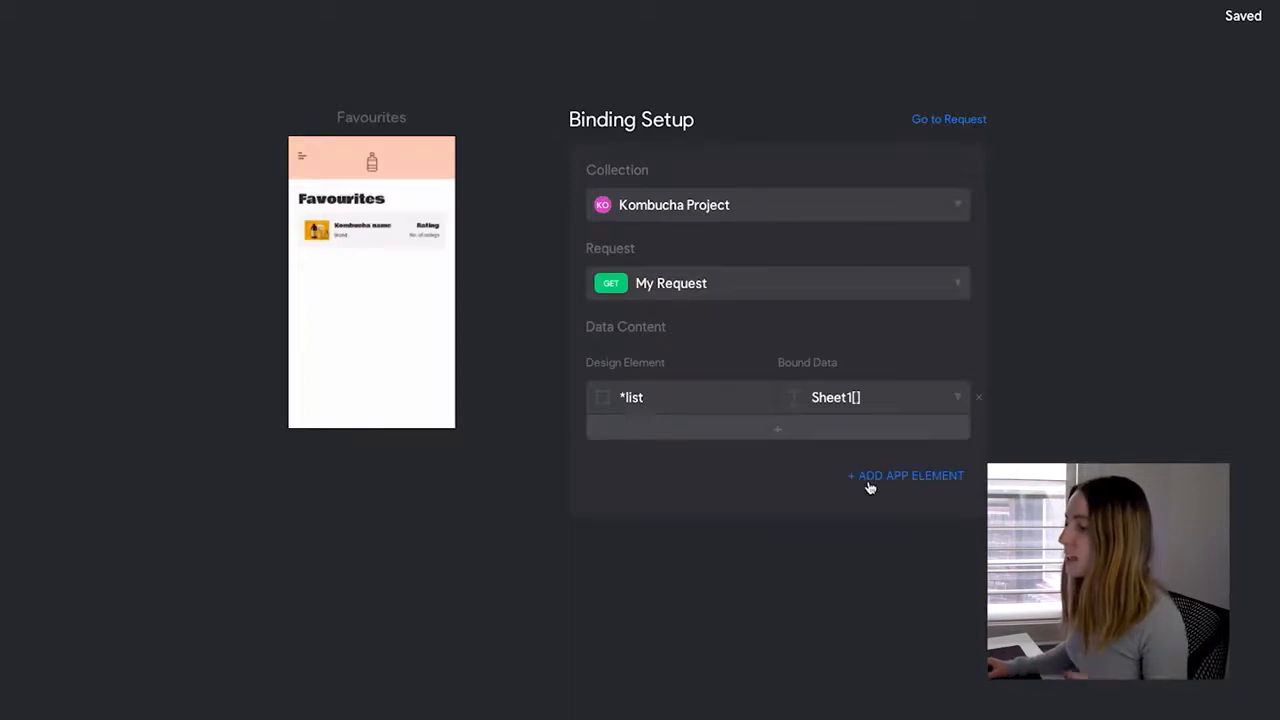
Add the No. of ratings, Brand and remaining card text elements, then pick *Kombucha name's data field.
click(870, 487)
scroll(511, 449, down, 10)
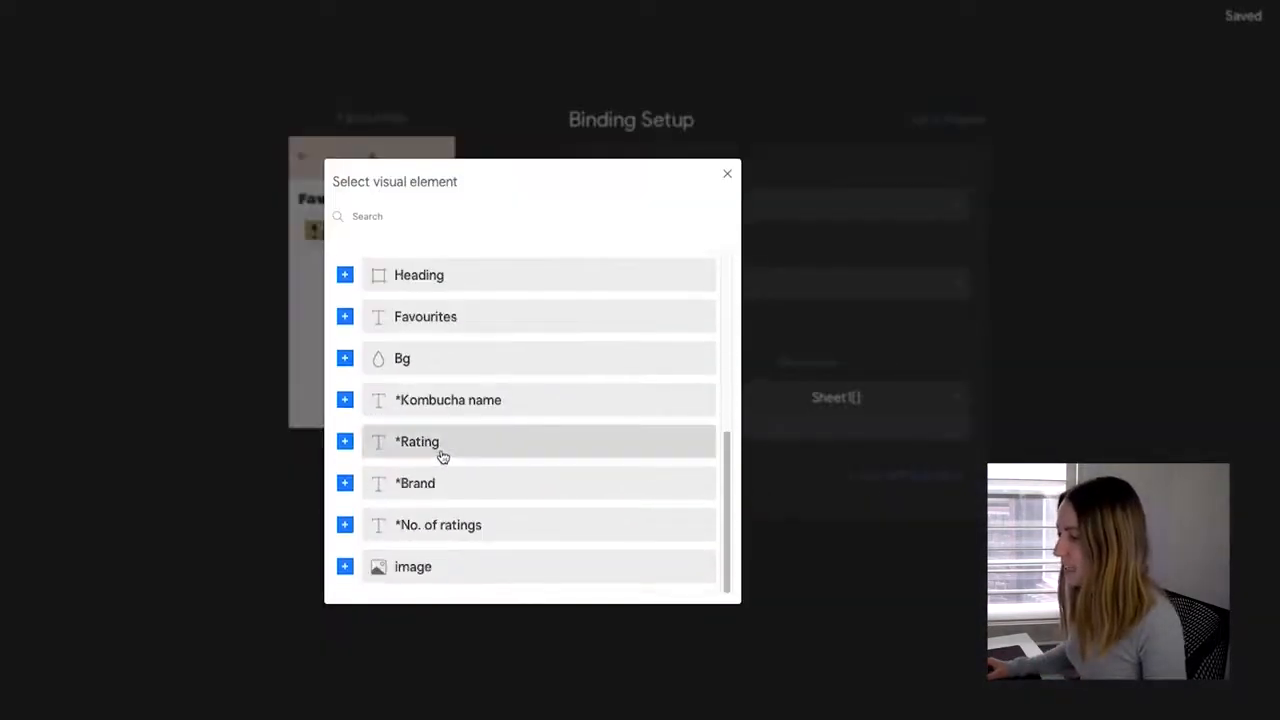
click(345, 526)
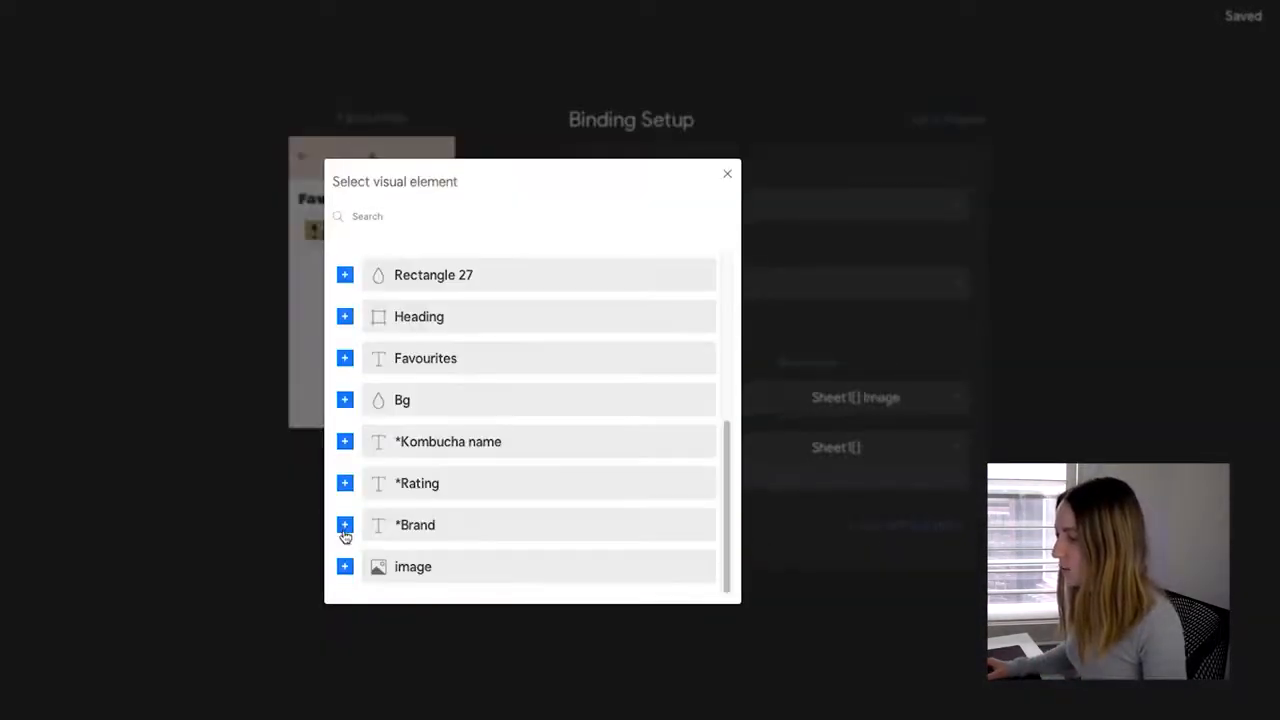
click(346, 524)
click(350, 526)
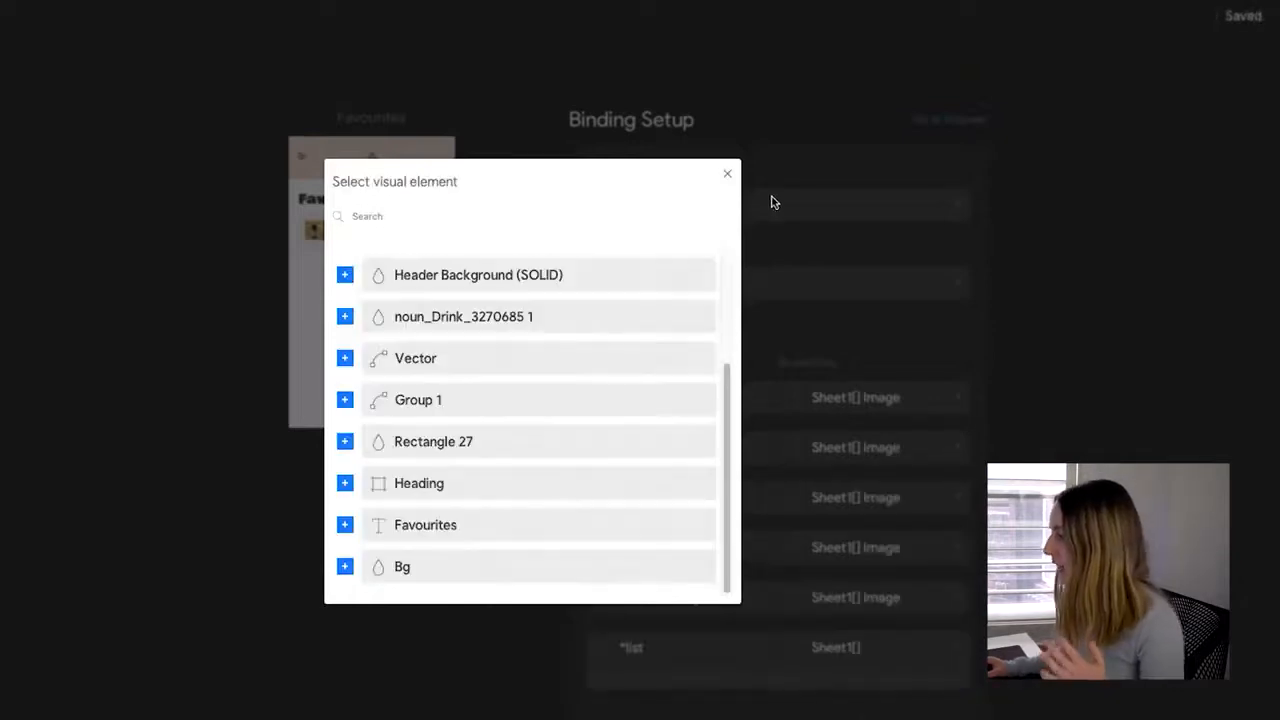
click(728, 177)
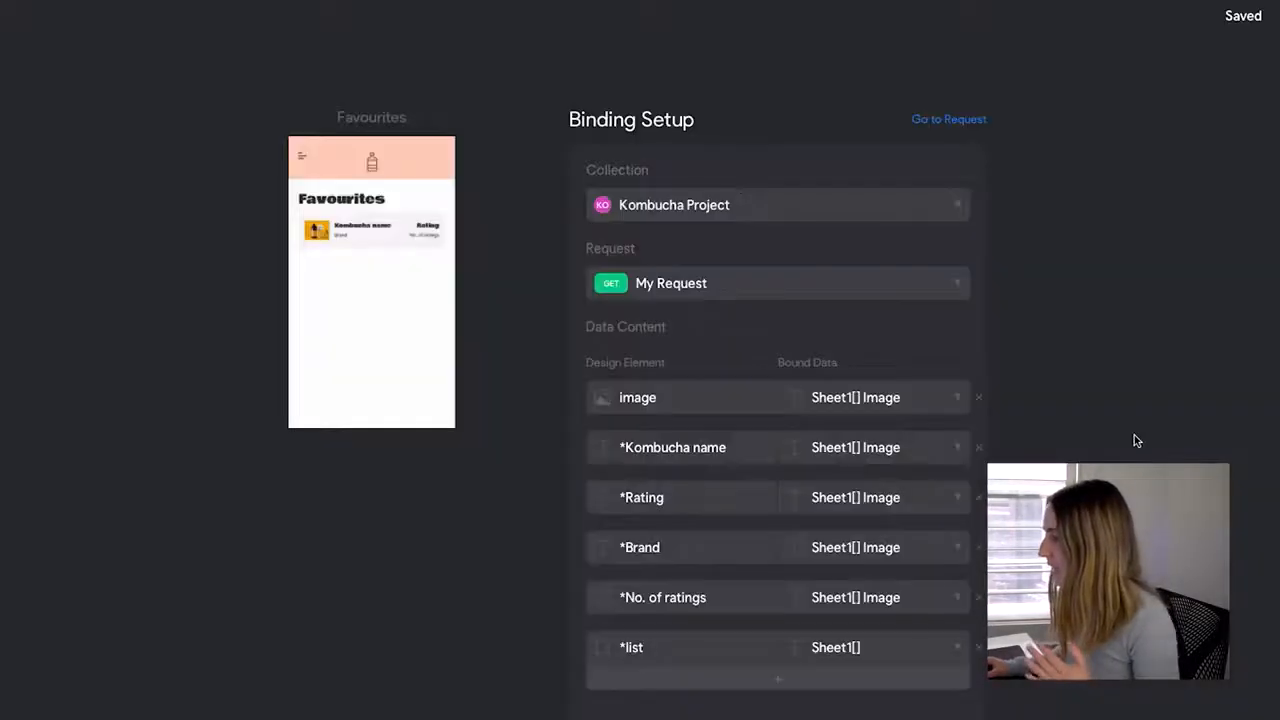
click(951, 450)
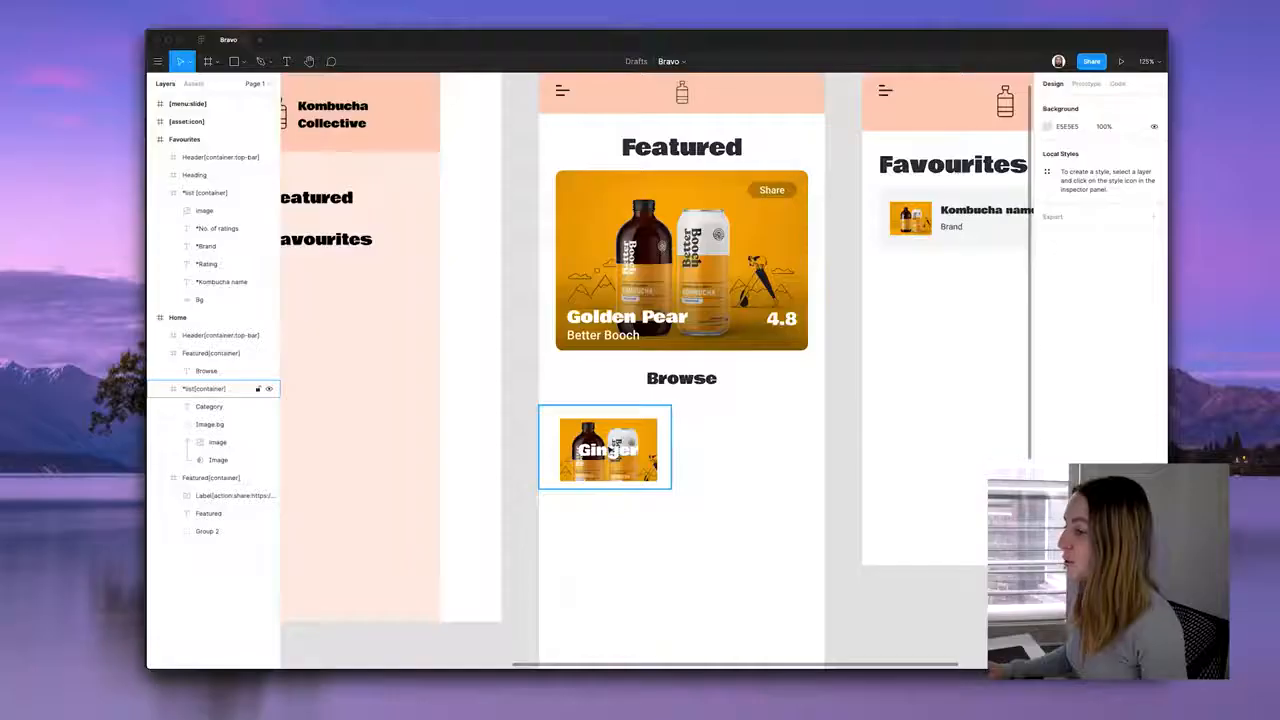
Inspect the Ginger category text, Image.bg group and *list[container] frame layers in Figma.
click(613, 451)
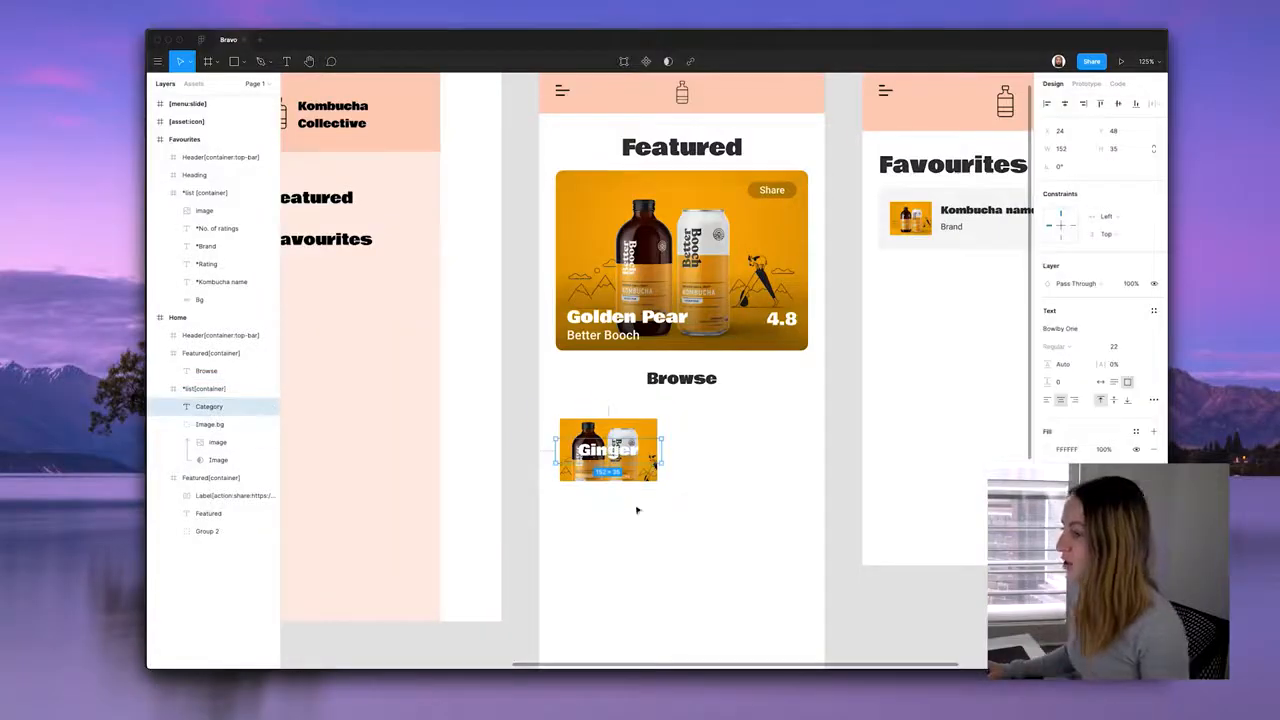
click(212, 424)
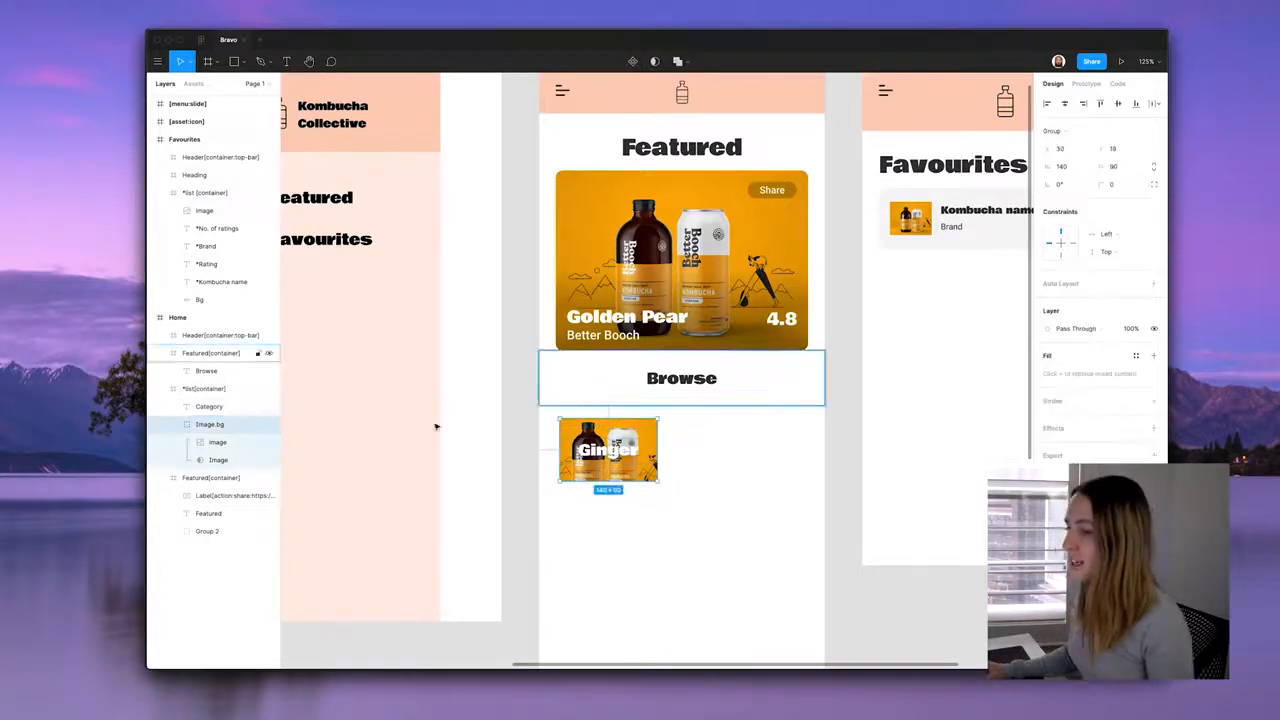
click(206, 389)
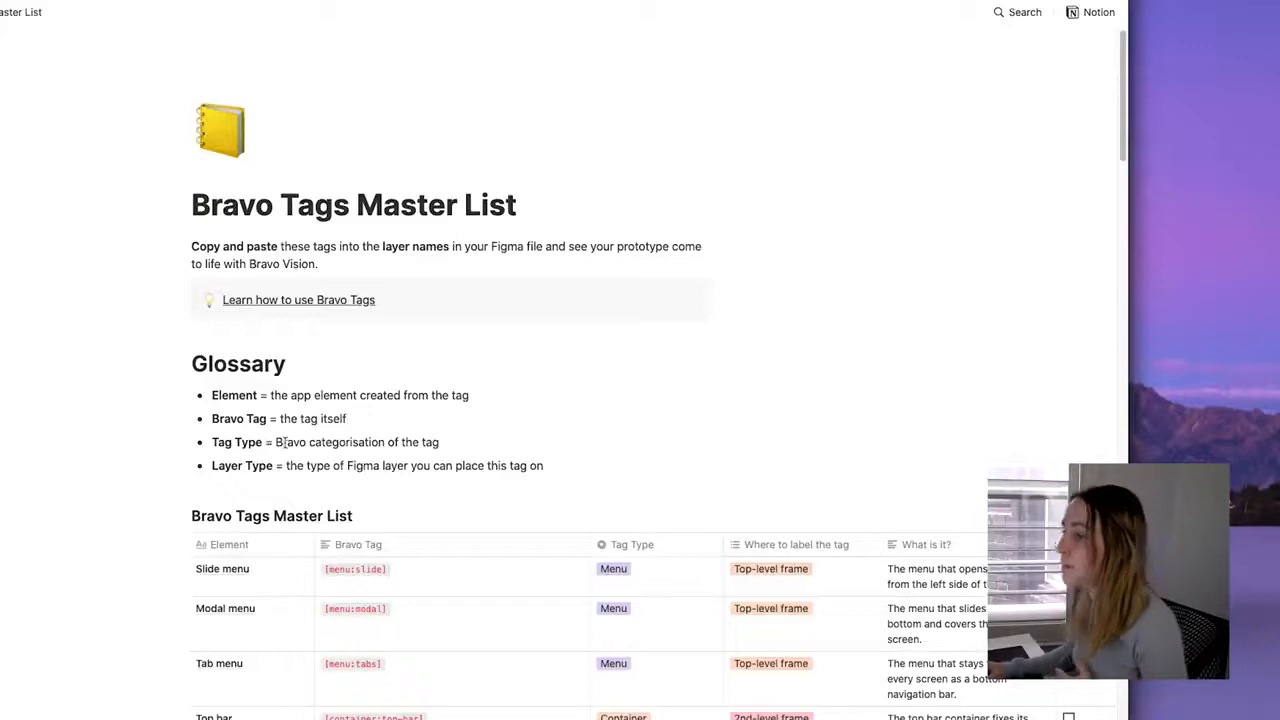
scroll(284, 442, down, 8)
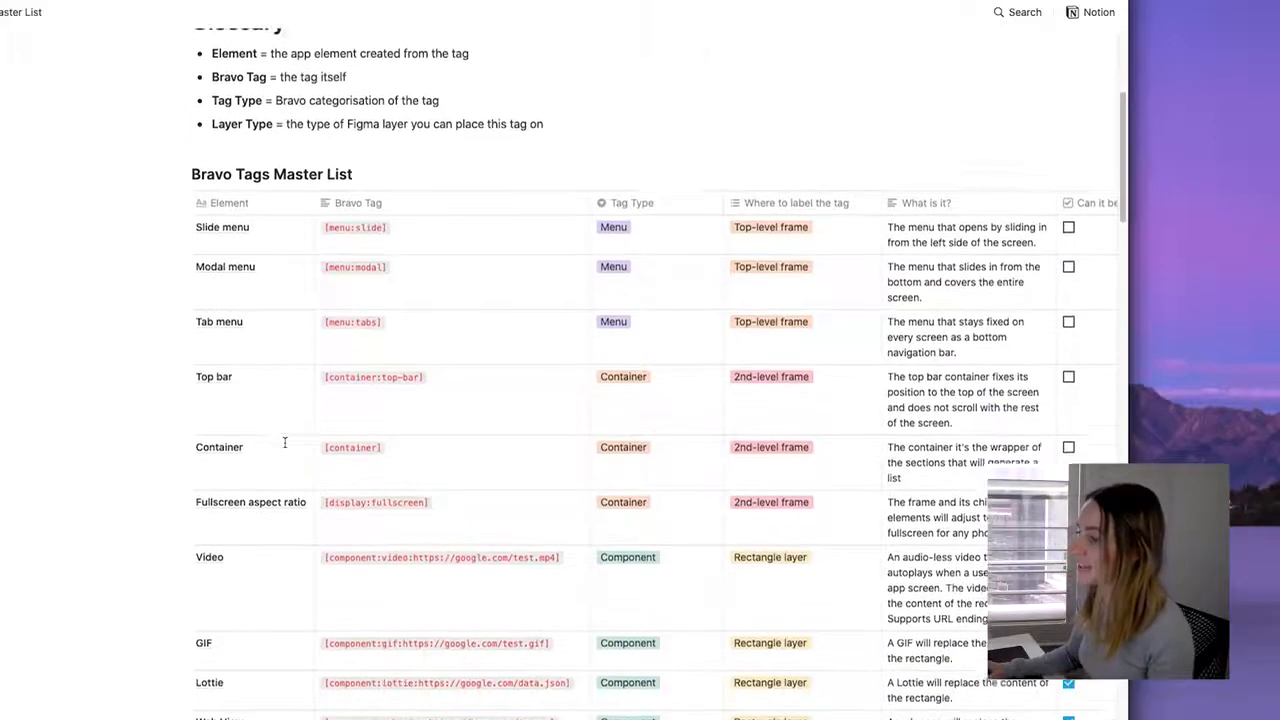
click(325, 424)
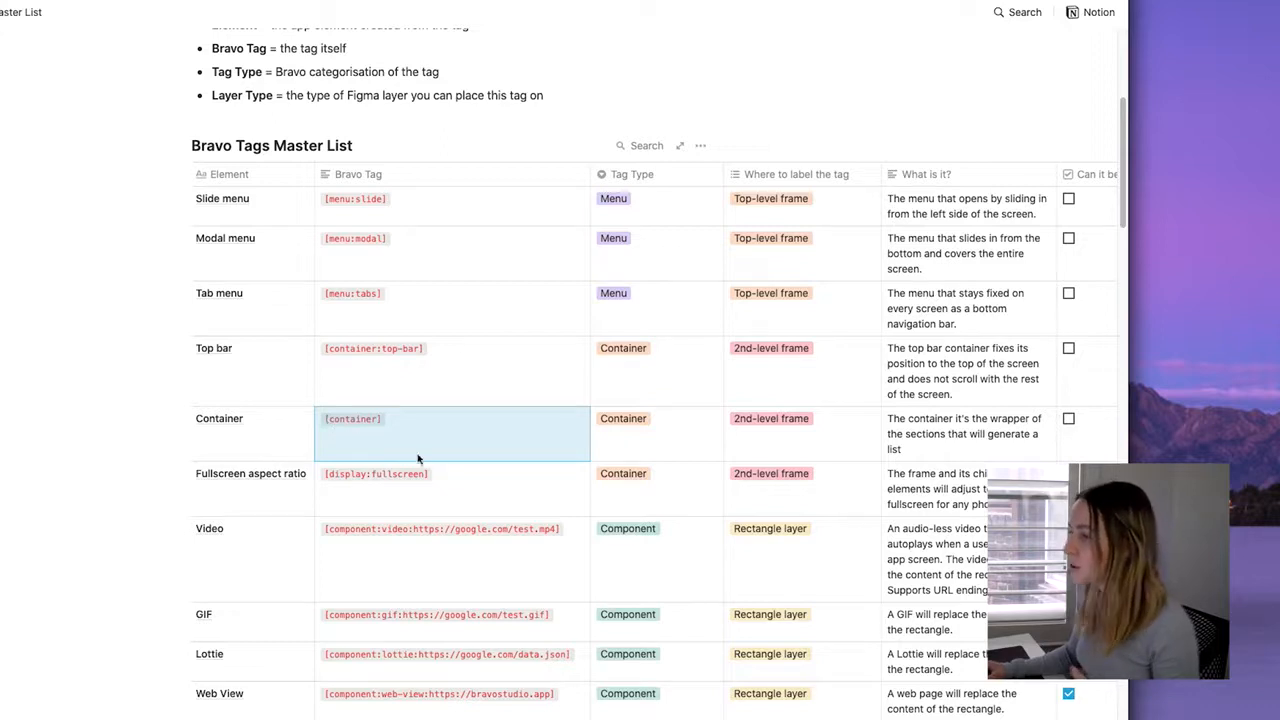
click(447, 211)
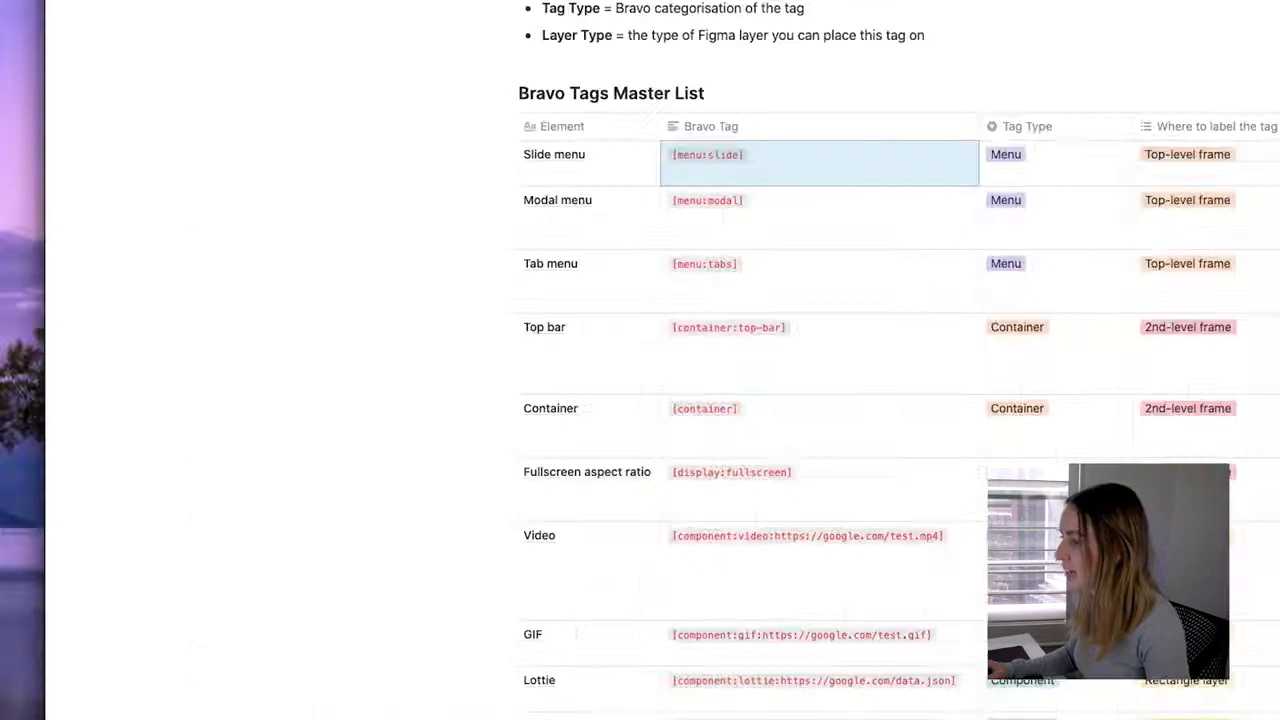
key(ctrl+Tab)
click(540, 420)
drag(526, 304, 934, 508)
click(606, 94)
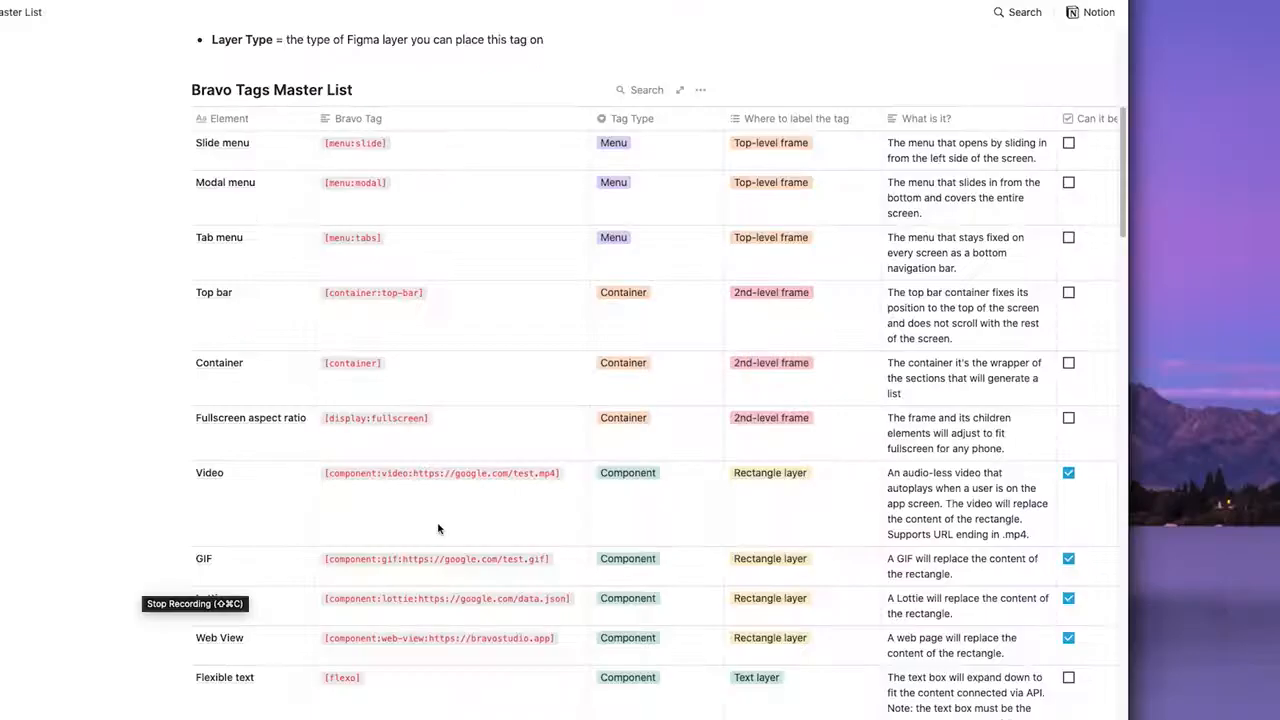
click(572, 486)
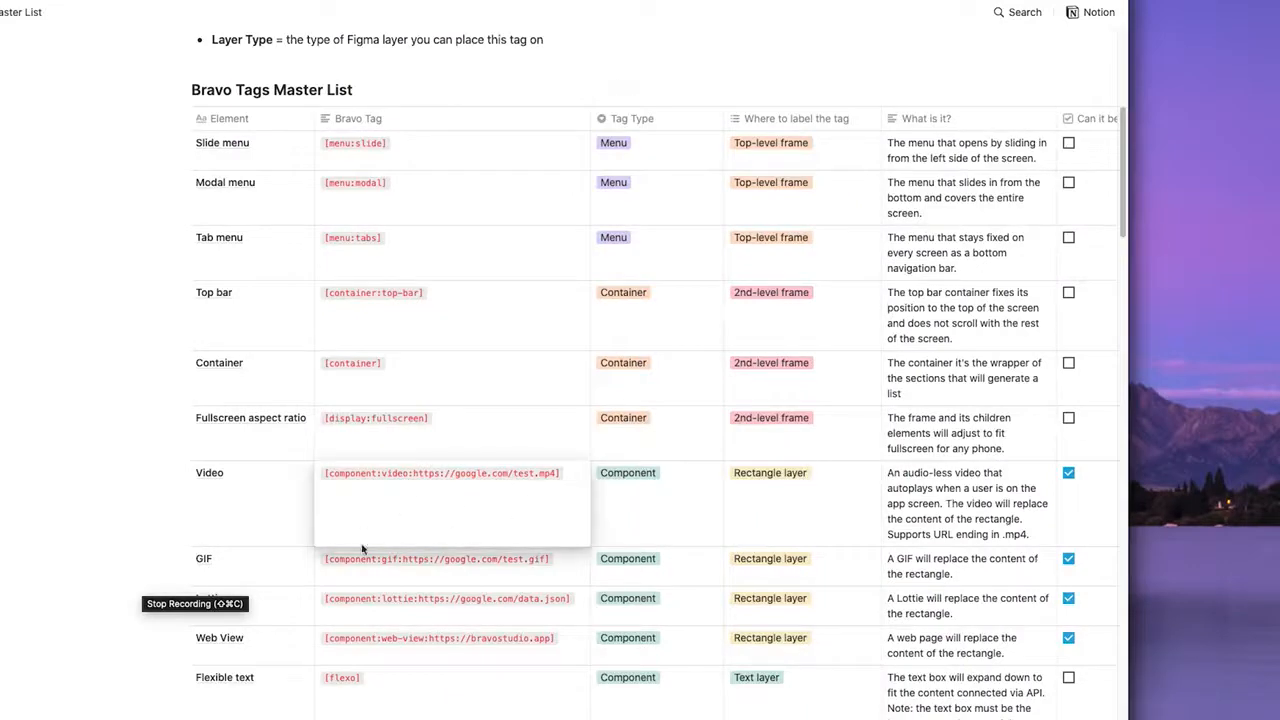
key(Escape)
click(555, 618)
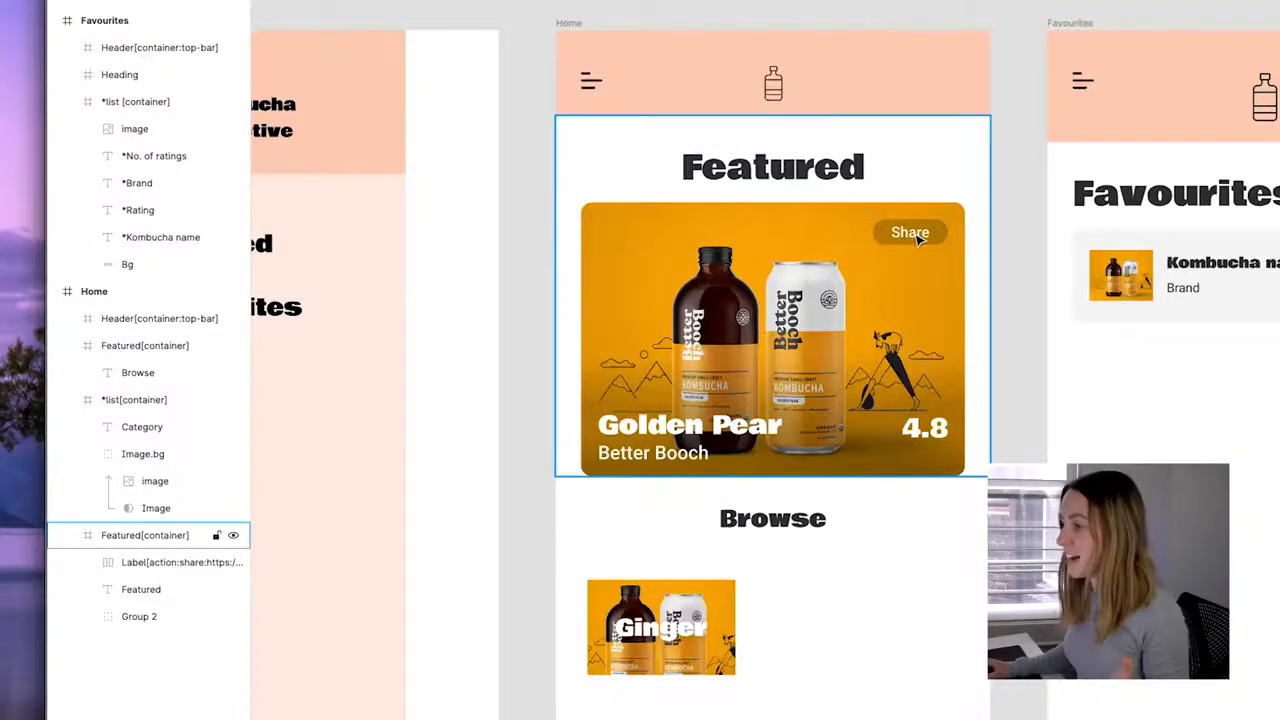
Select the featured card's Share label and open its Label[action:share…] layer name for editing.
click(918, 238)
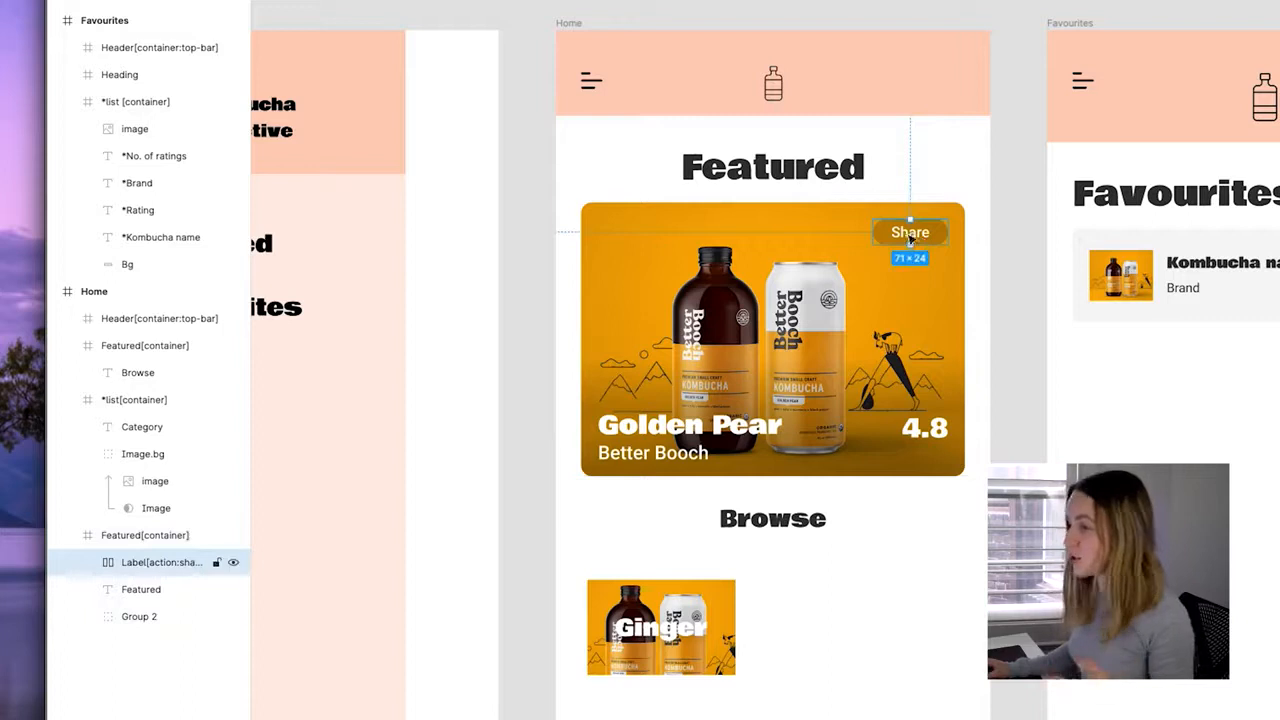
double_click(169, 563)
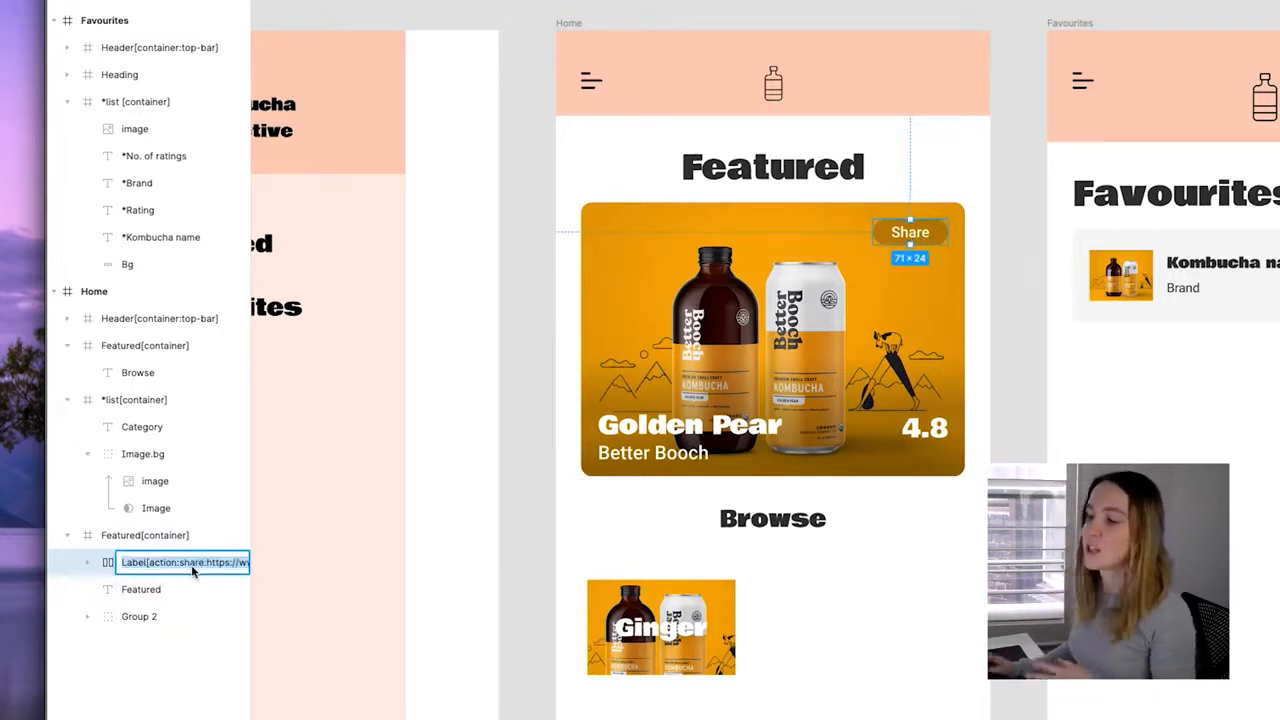